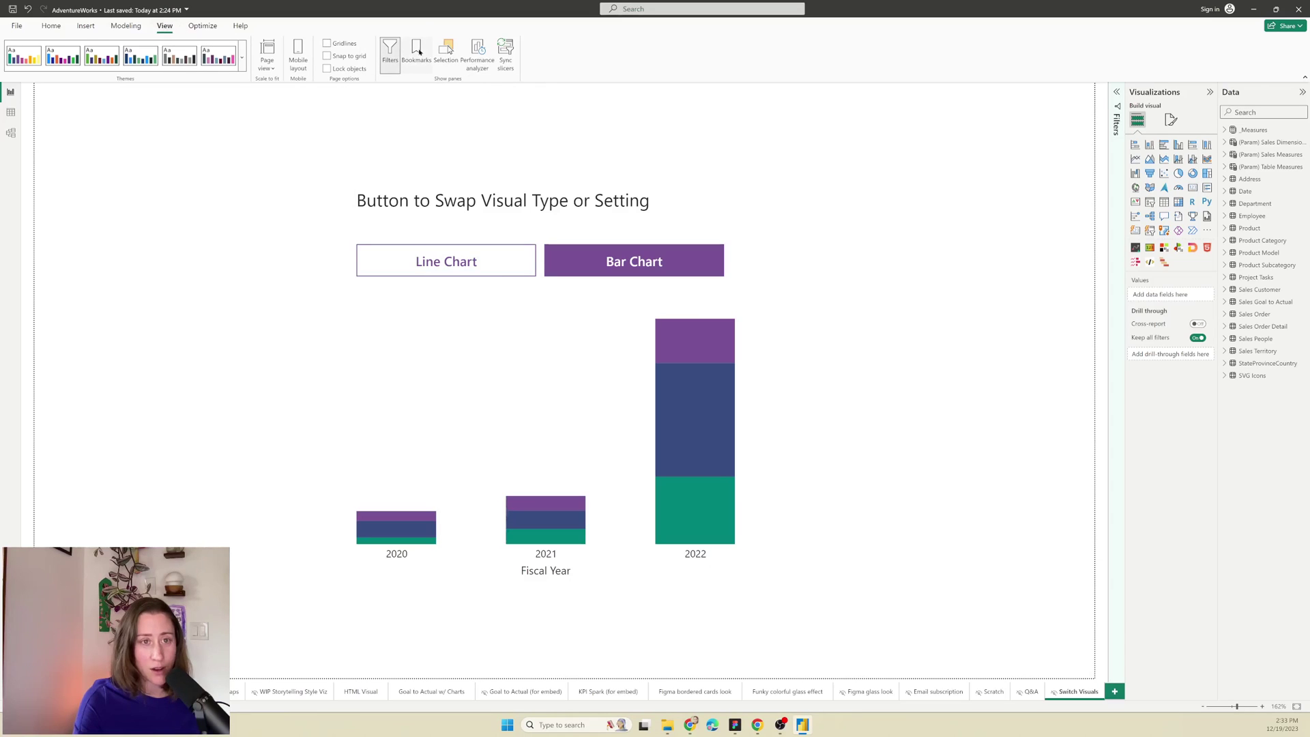
Step: Open the Bookmarks pane from the View ribbon
click(418, 51)
Step: Show the Selection pane and paste the stacked column chart at the page's upper left
click(450, 51)
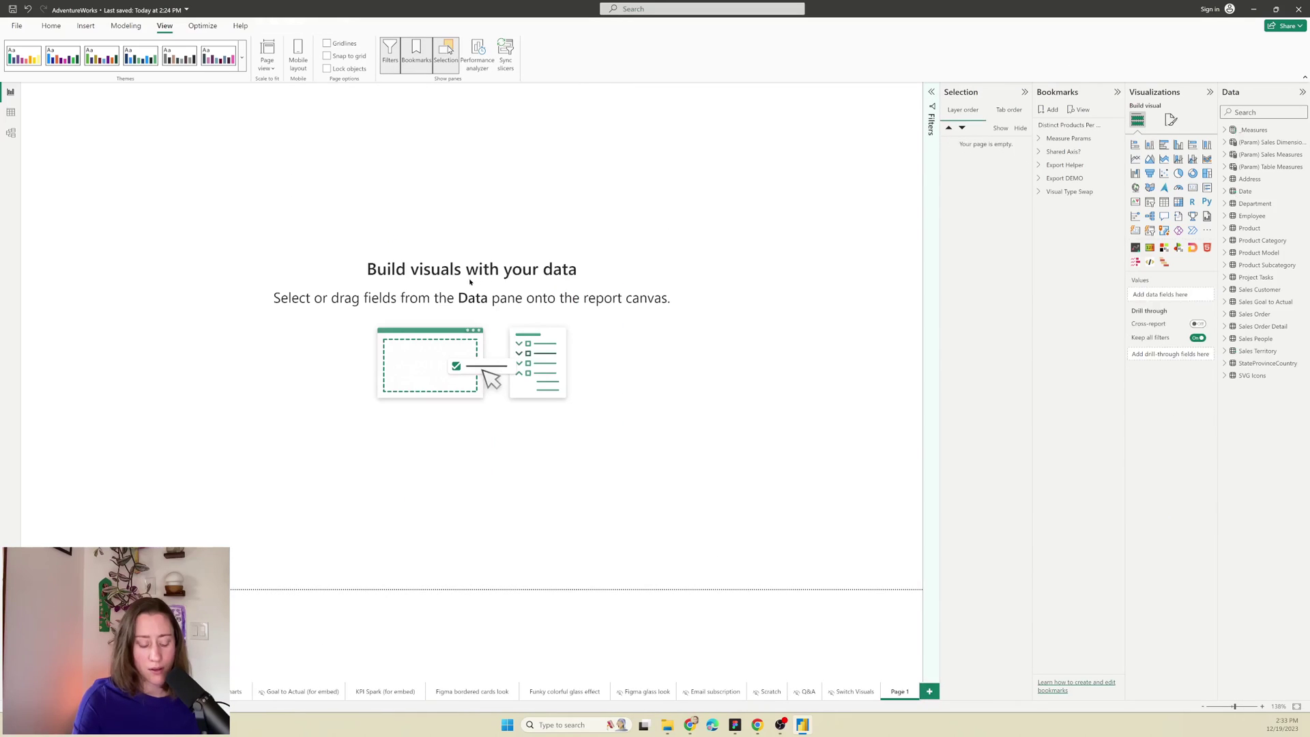
key(ctrl+v)
drag(438, 290, 237, 254)
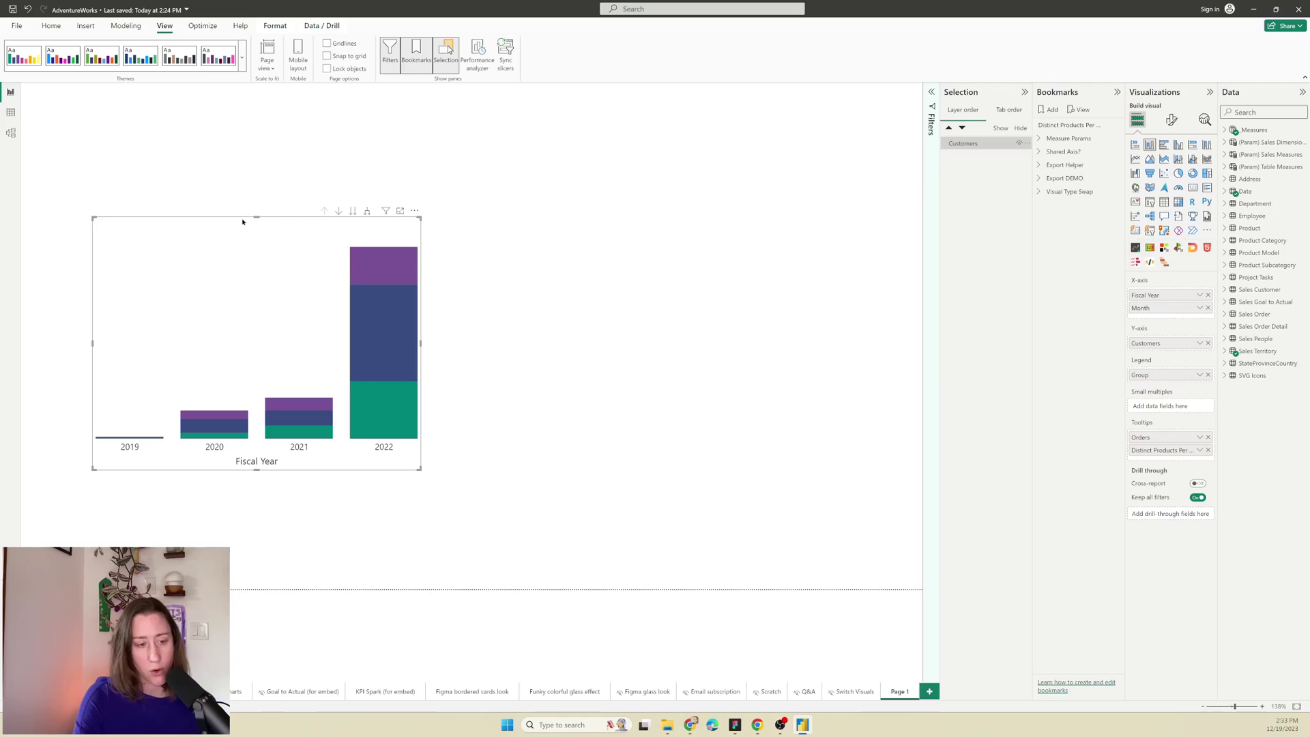
Step: Duplicate the column chart, move the copy to its right, and make it a line chart
key(ctrl+c)
key(ctrl+v)
drag(234, 204, 601, 242)
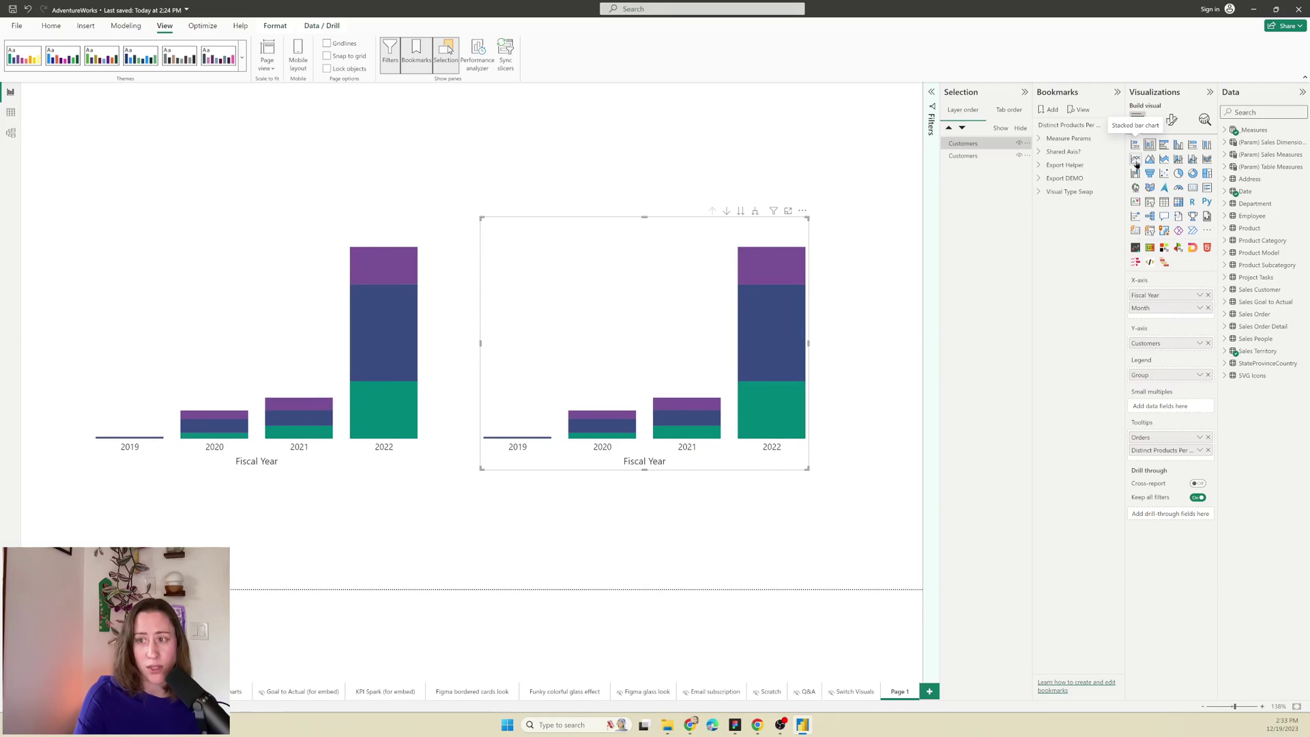
click(1136, 161)
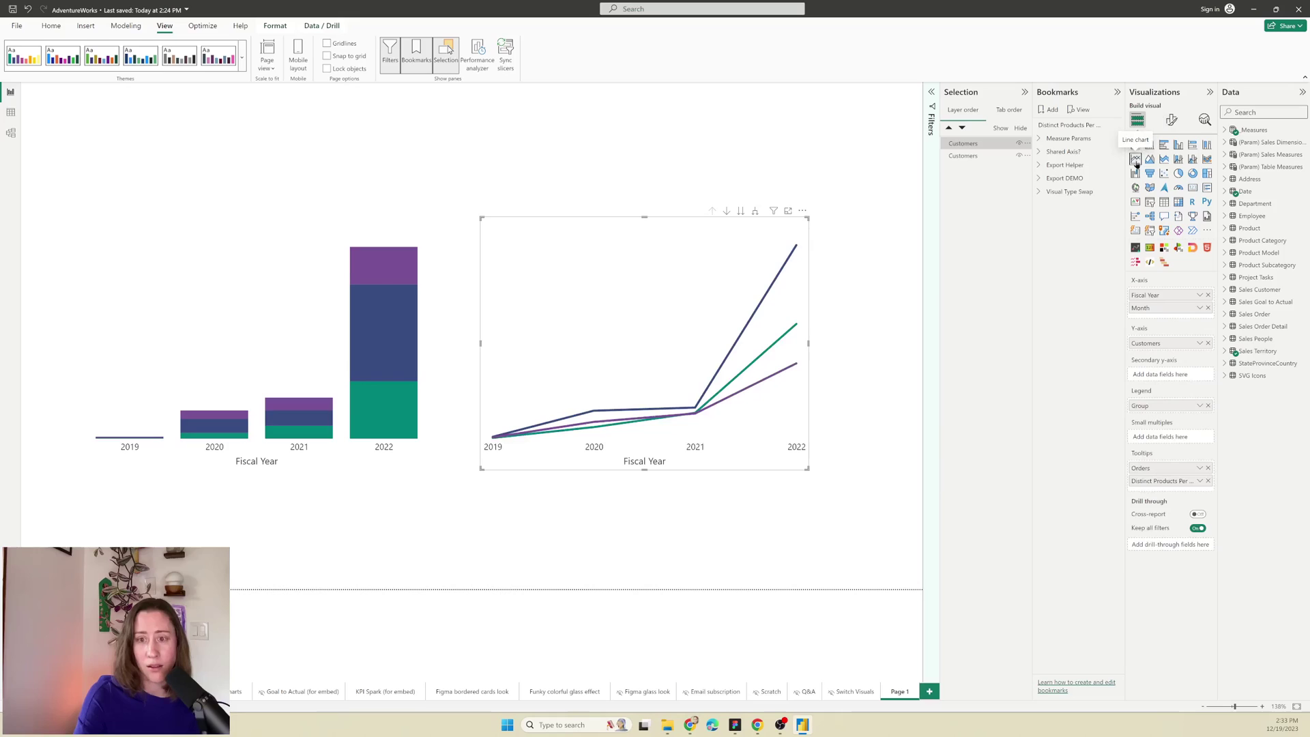
click(626, 167)
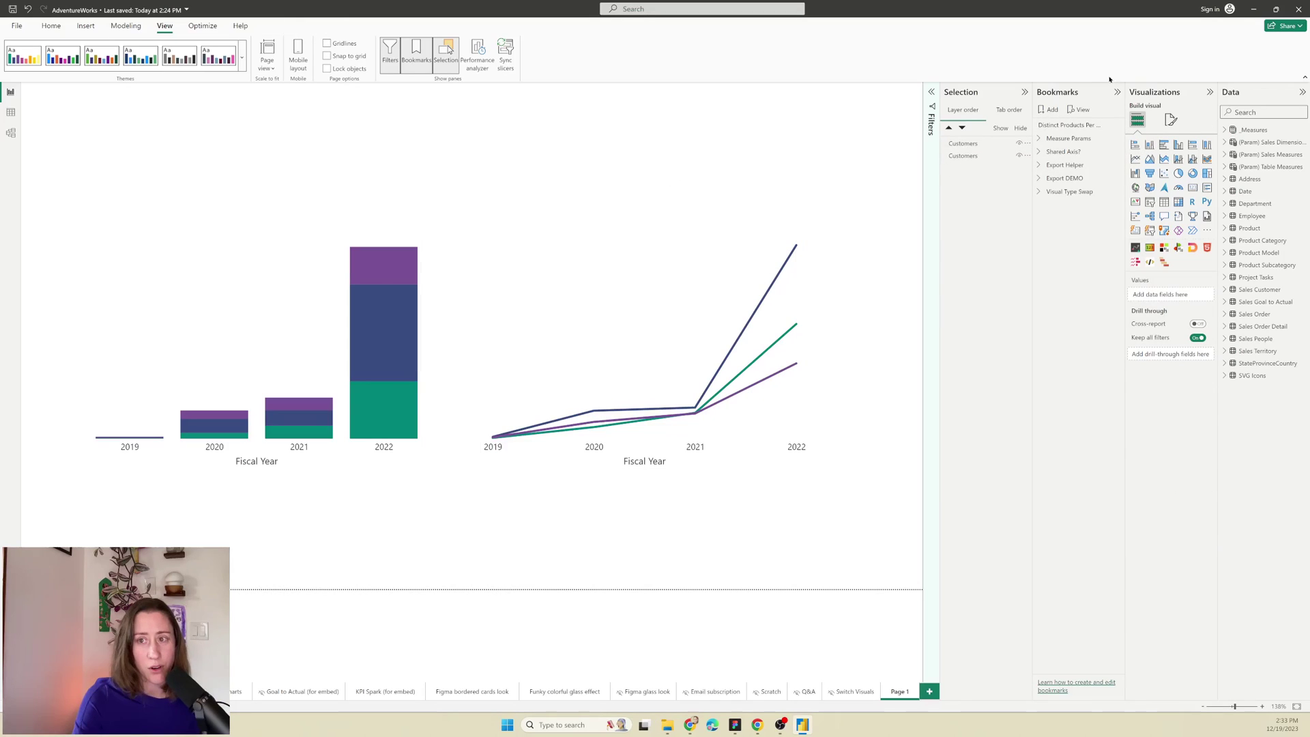
Step: Add Bookmark 7 and Bookmark 8 and put both into a new group
click(1050, 111)
click(1051, 111)
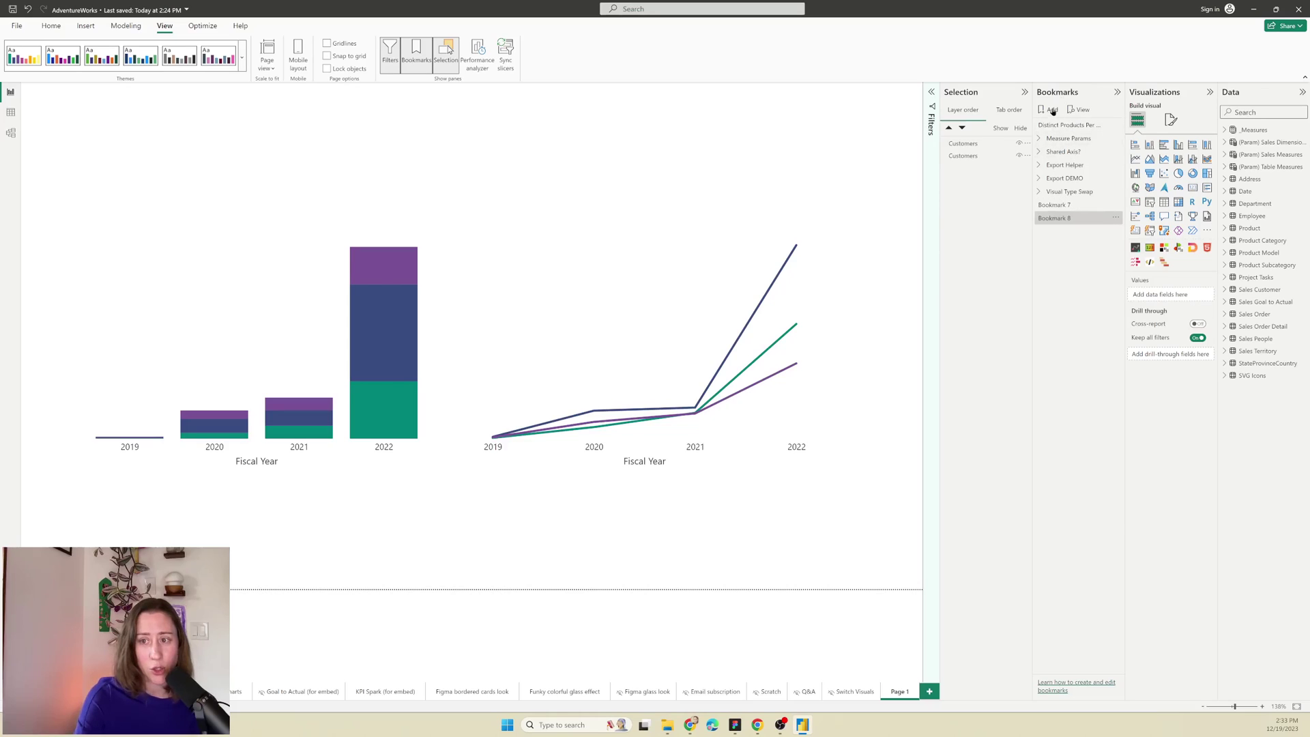
click(1117, 219)
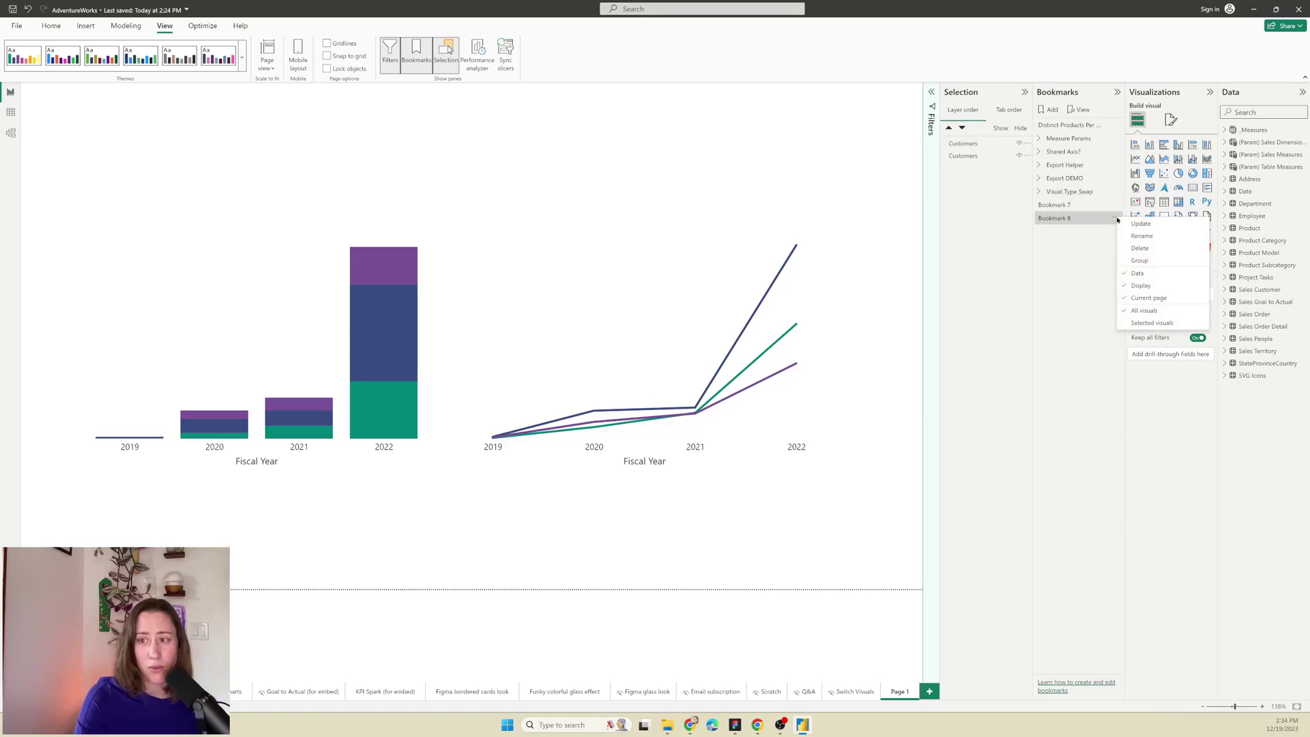
click(1139, 260)
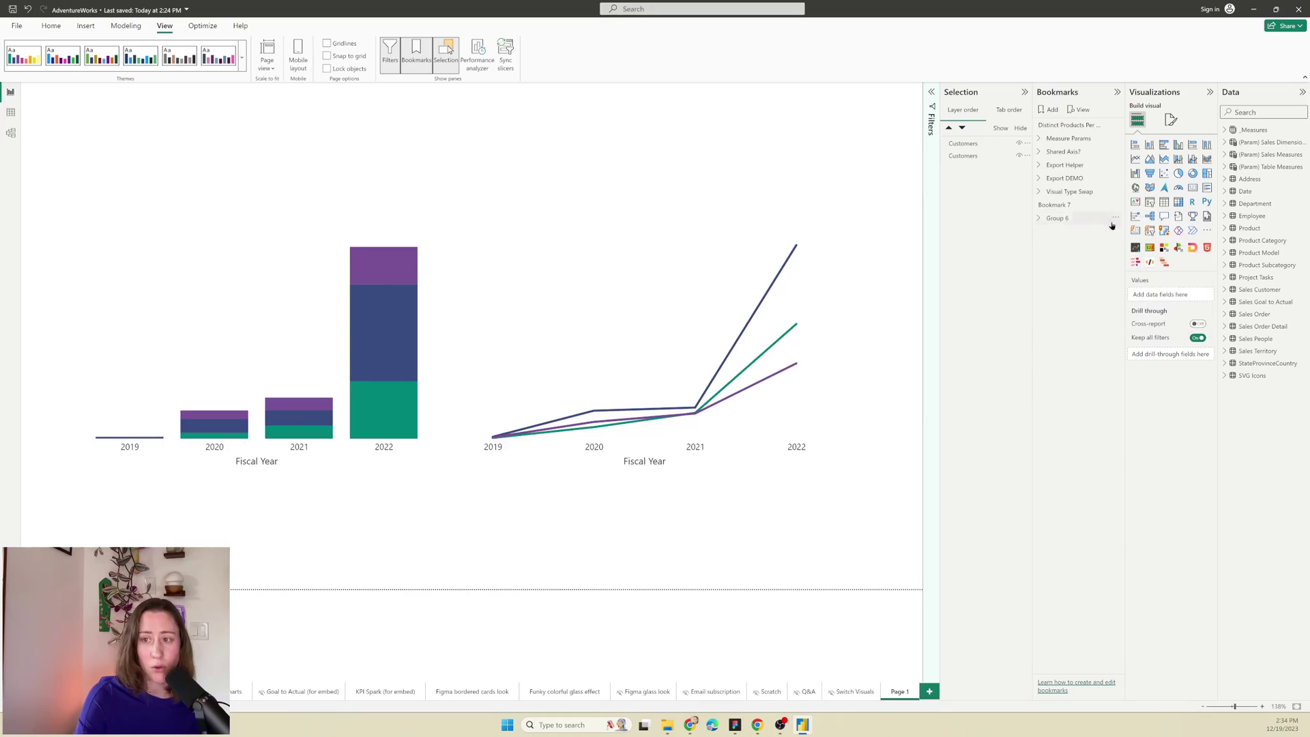
drag(1076, 213, 1060, 219)
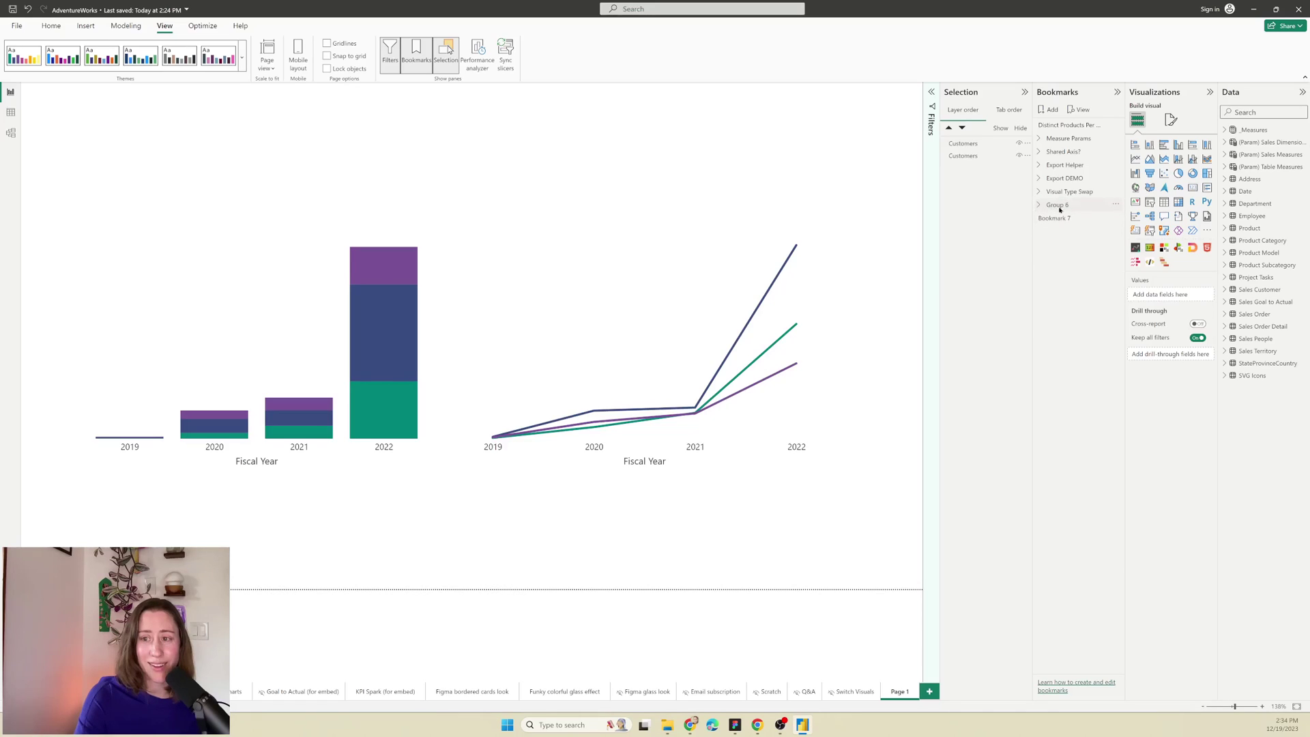
Step: Rename the bookmark group to 'Swap Visual Demo2'
click(1039, 205)
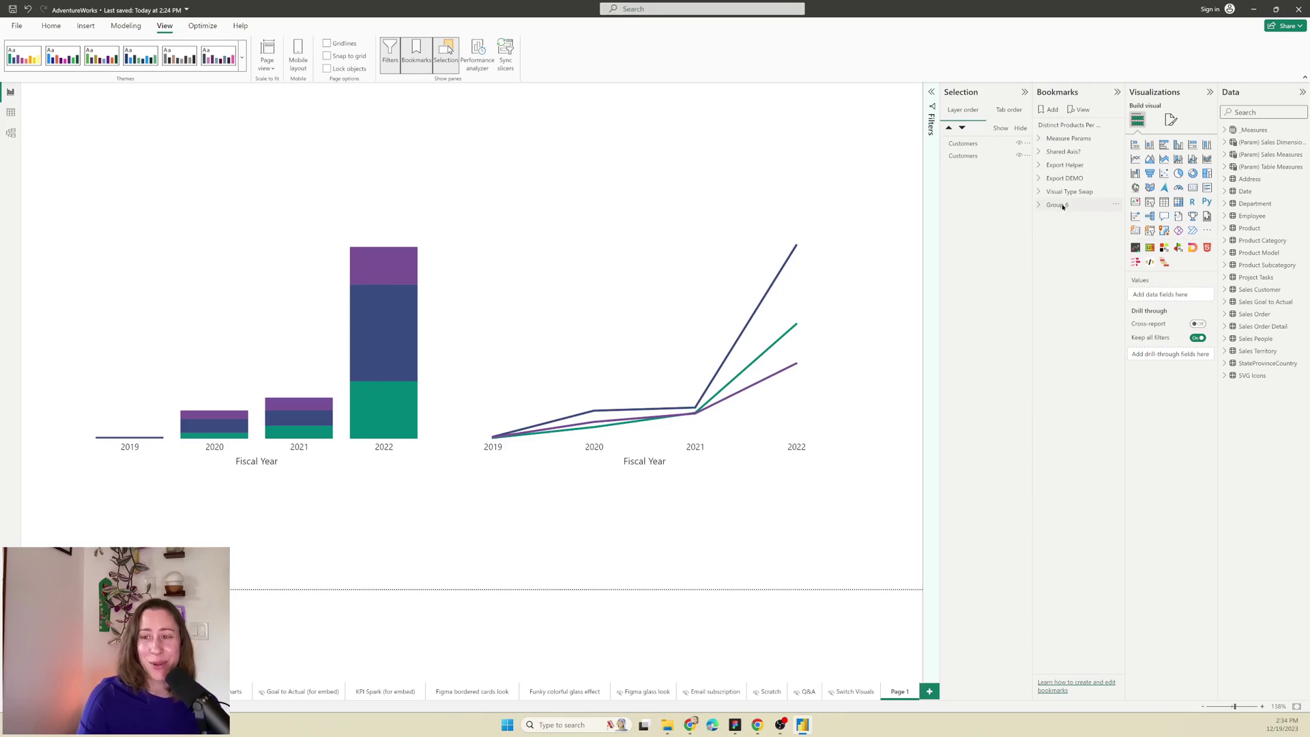
double_click(1062, 205)
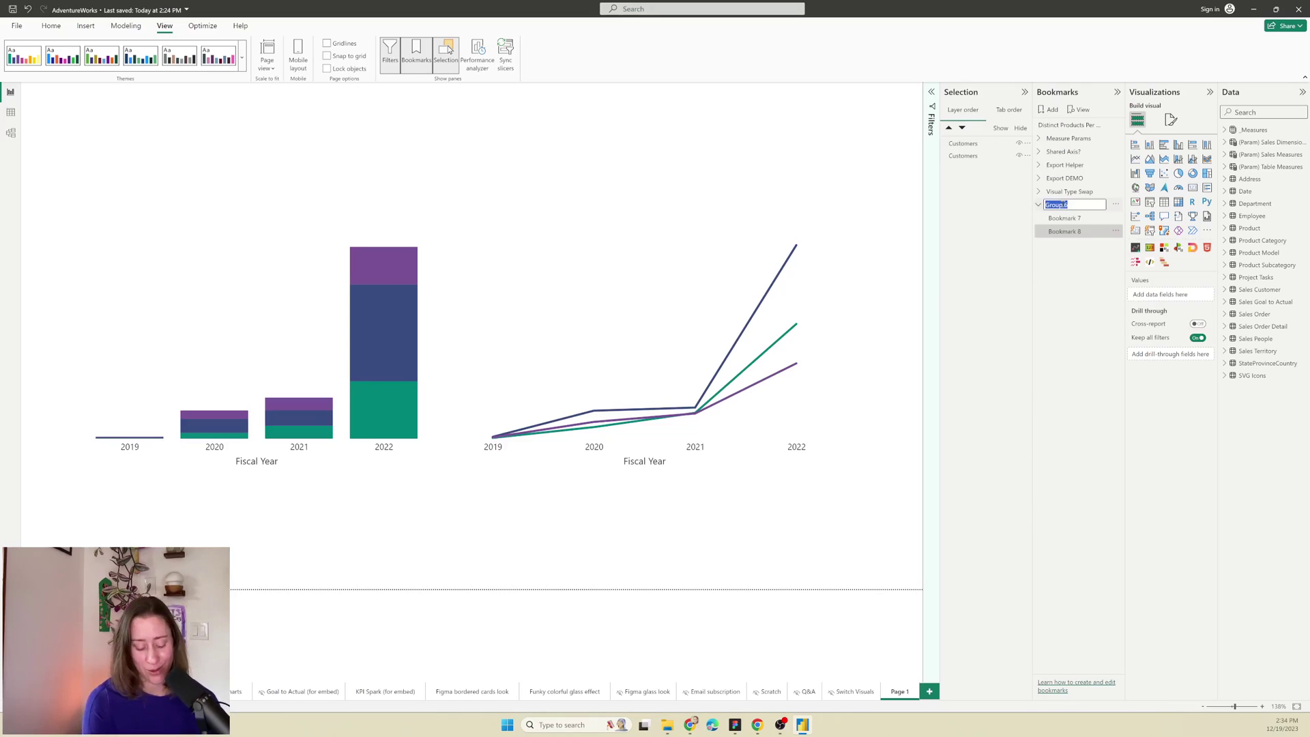
text(Swap Vis)
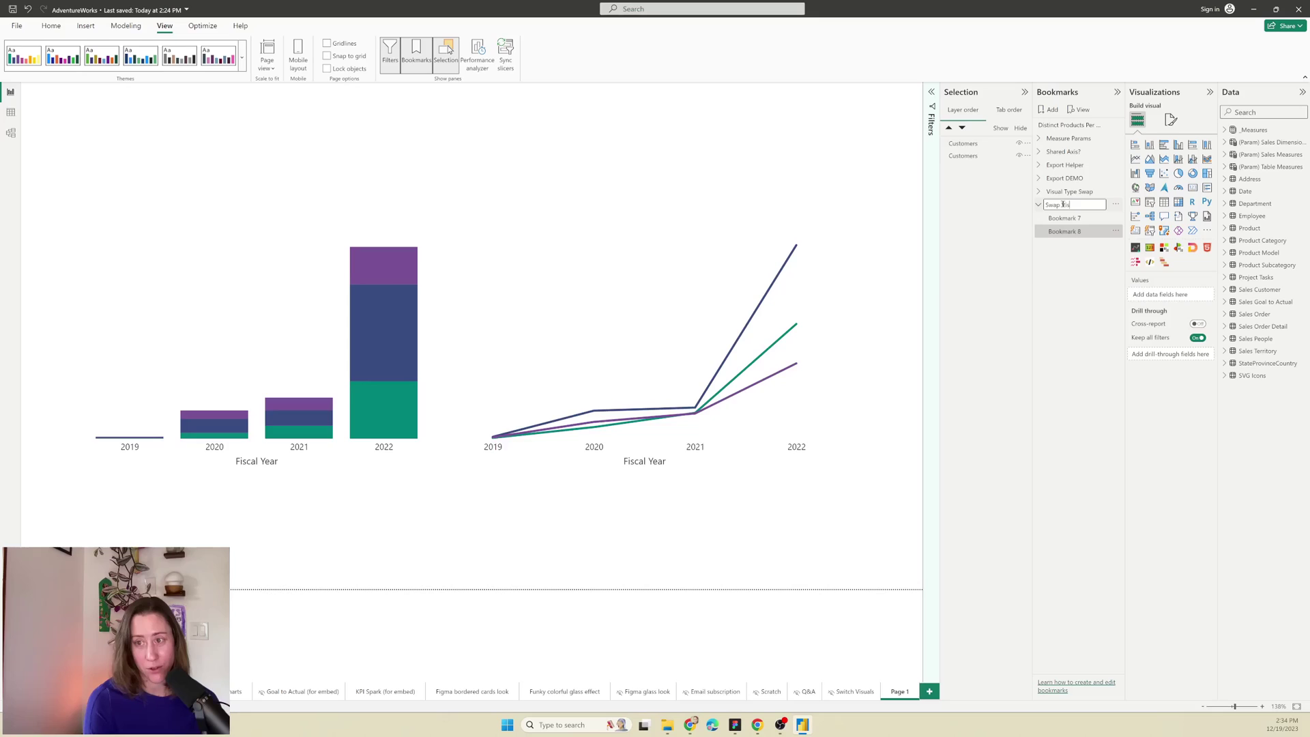
text(ual Demo2)
key(Return)
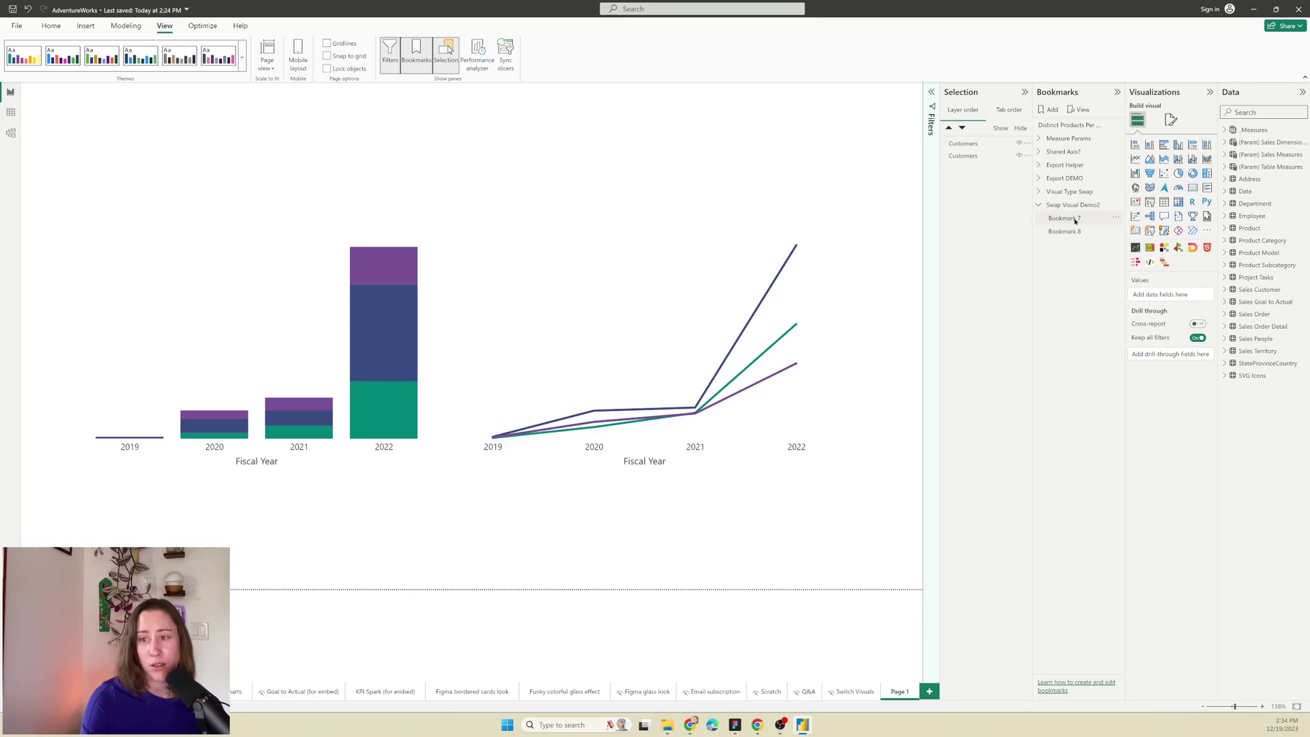
Step: Set Bookmark 7 to skip Data and Current page and capture only Selected visuals
click(1116, 219)
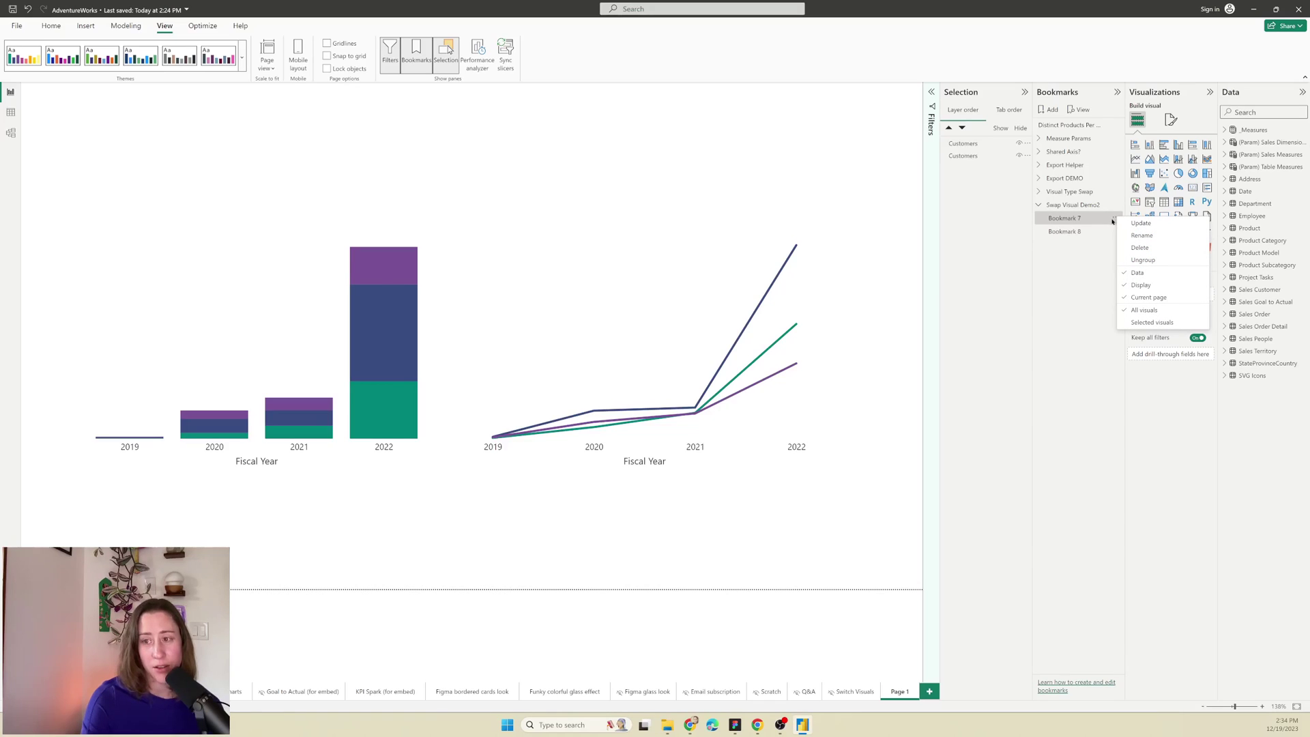
click(1143, 274)
click(1117, 218)
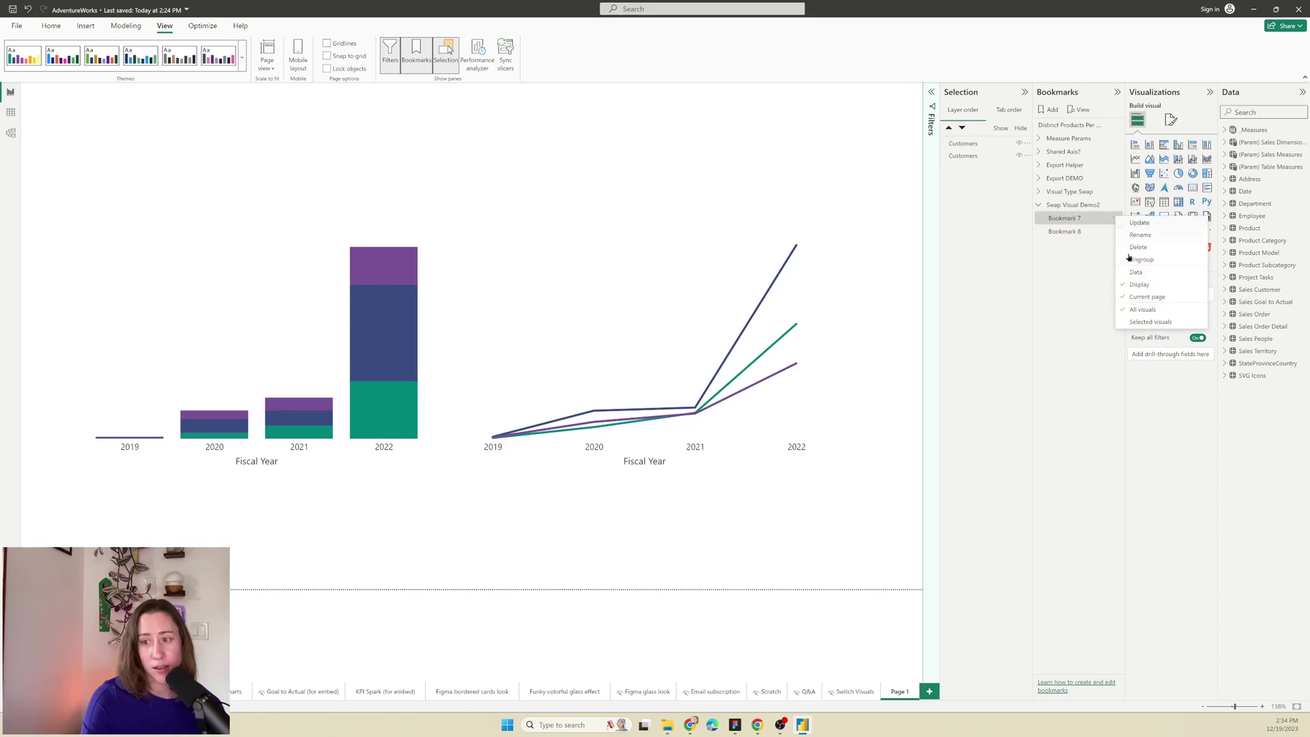
click(1148, 298)
click(1117, 218)
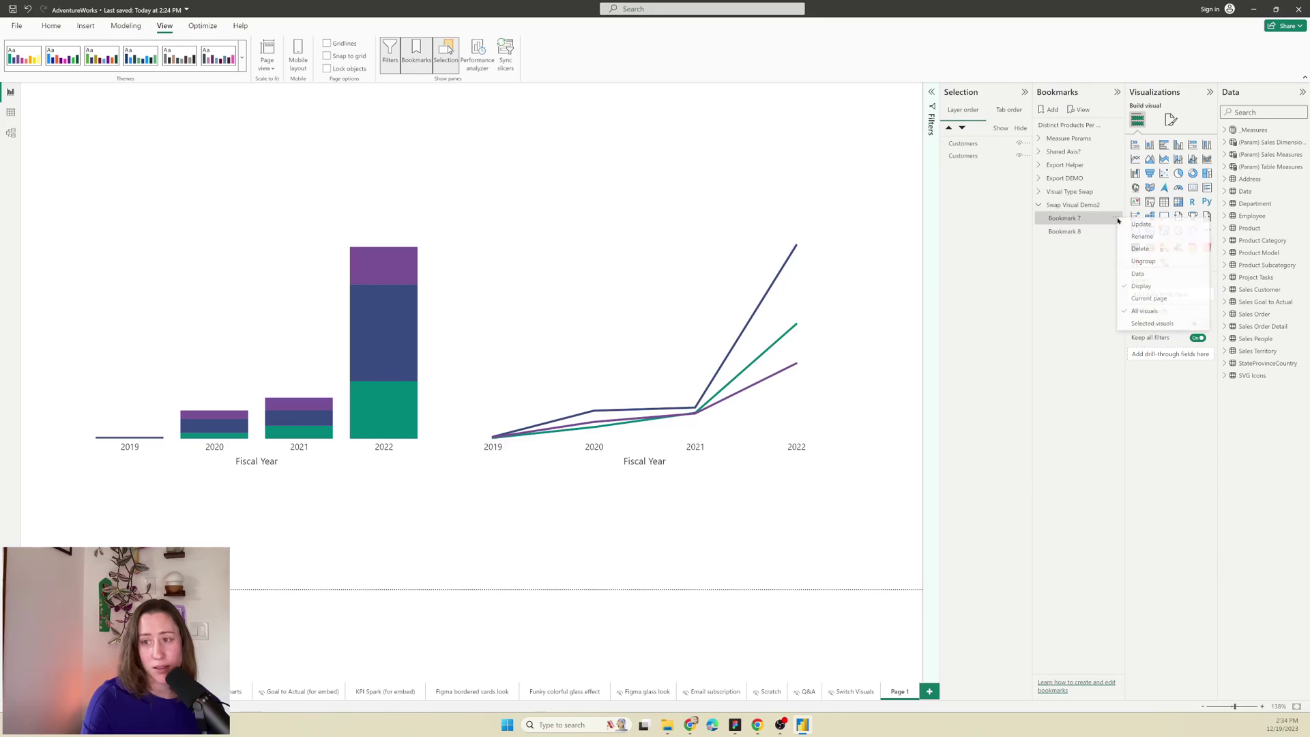
click(1153, 323)
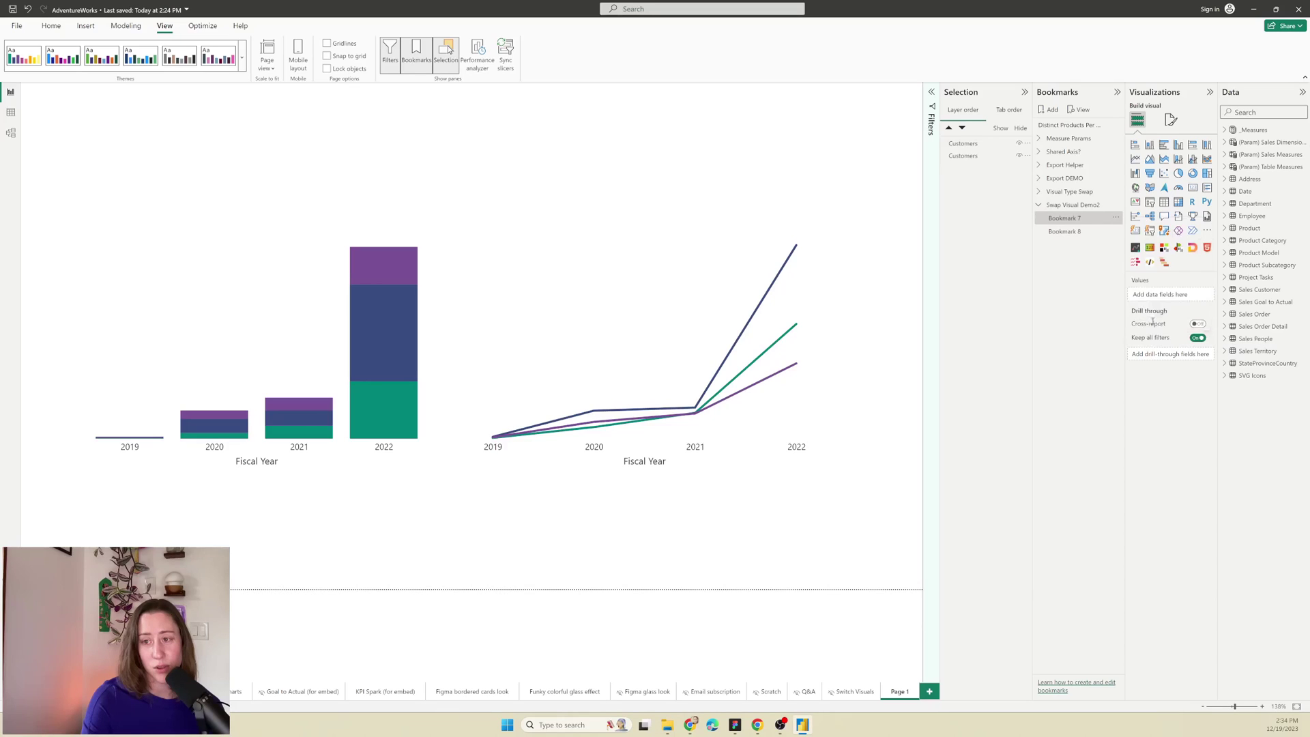
Step: Set Bookmark 8 to skip Data and Current page and capture only Selected visuals
click(1115, 232)
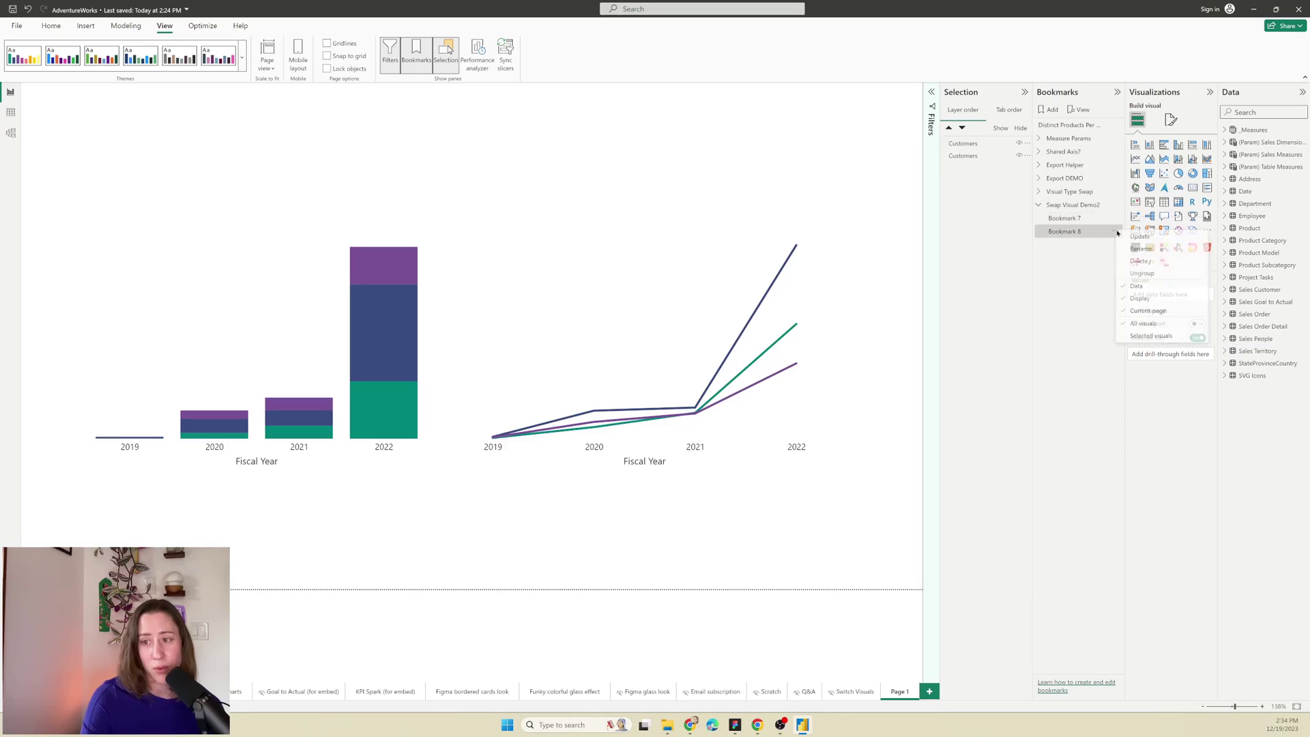
click(1149, 288)
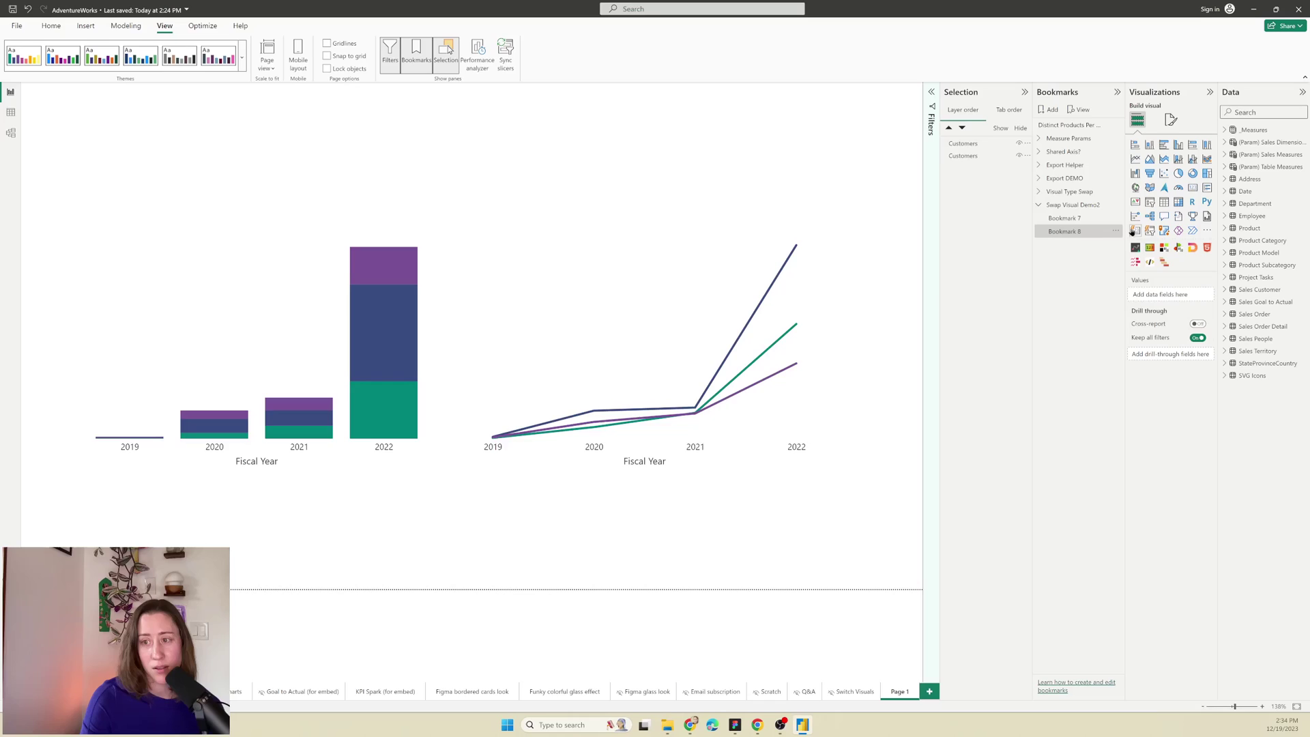
click(1114, 232)
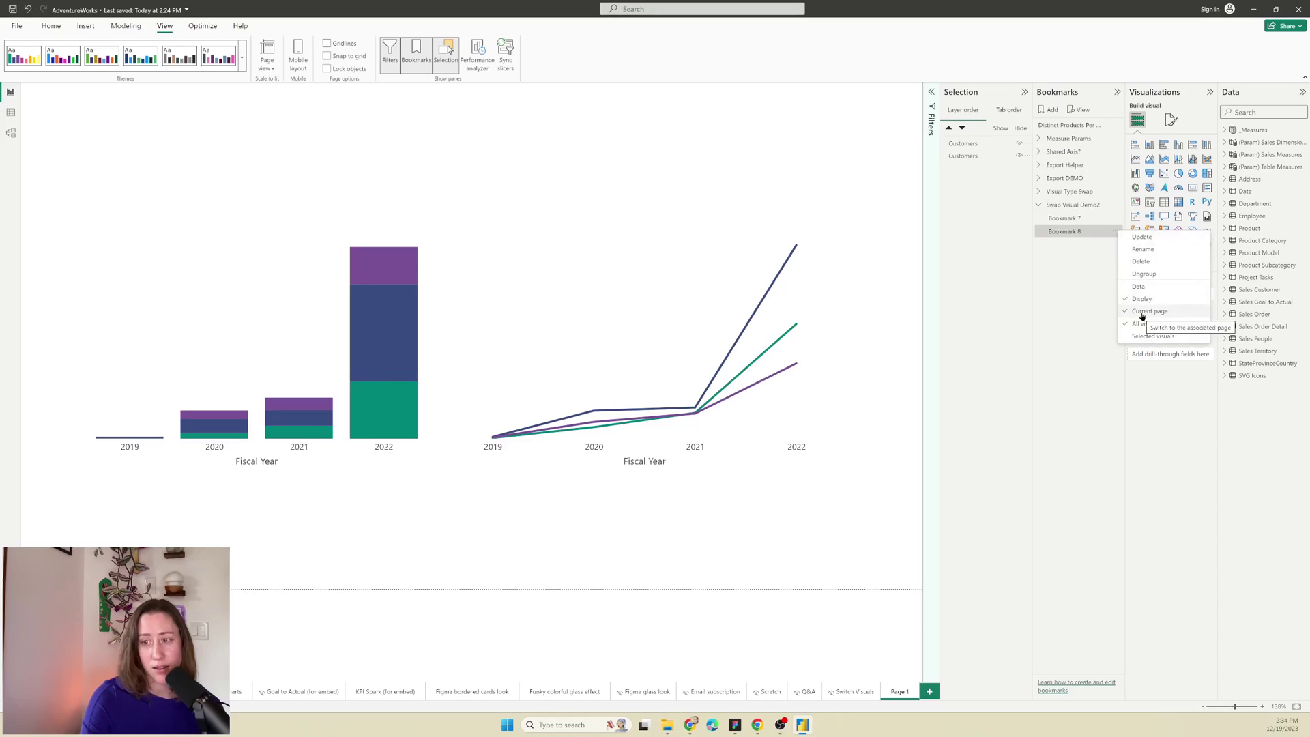
click(1142, 314)
click(1114, 232)
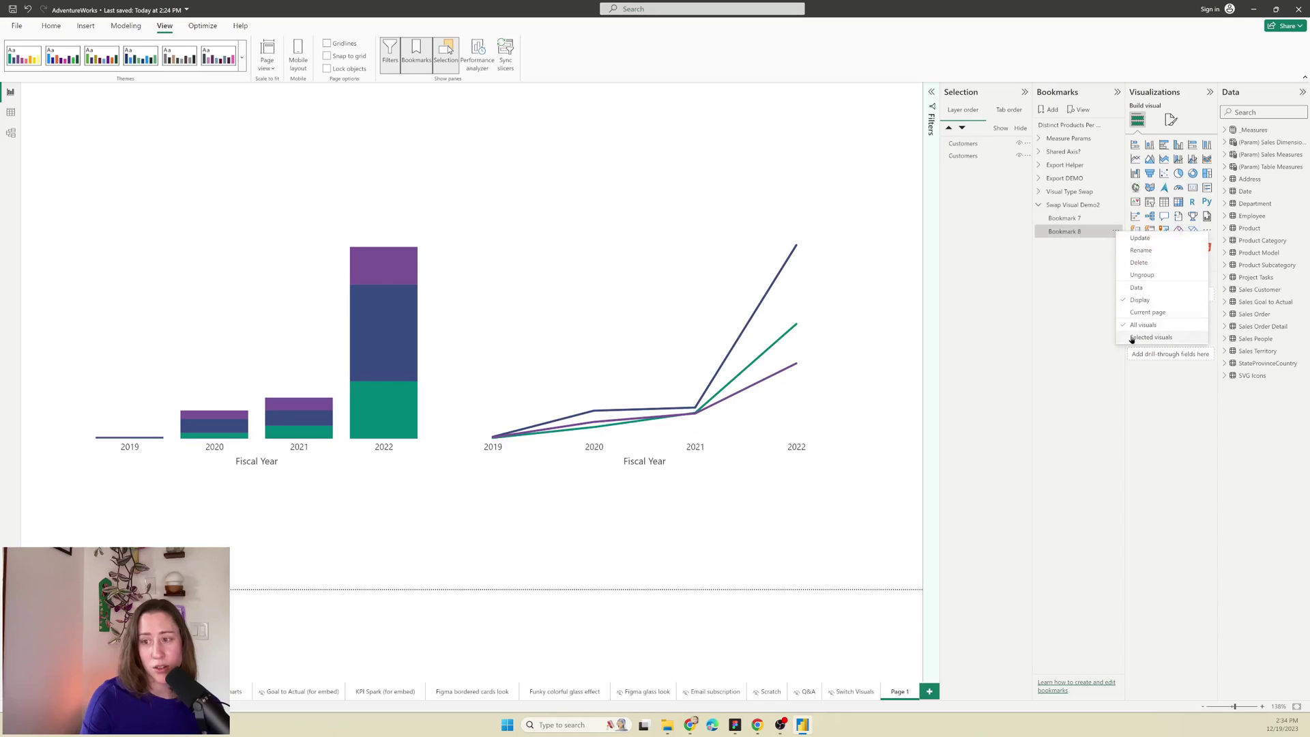
click(1133, 338)
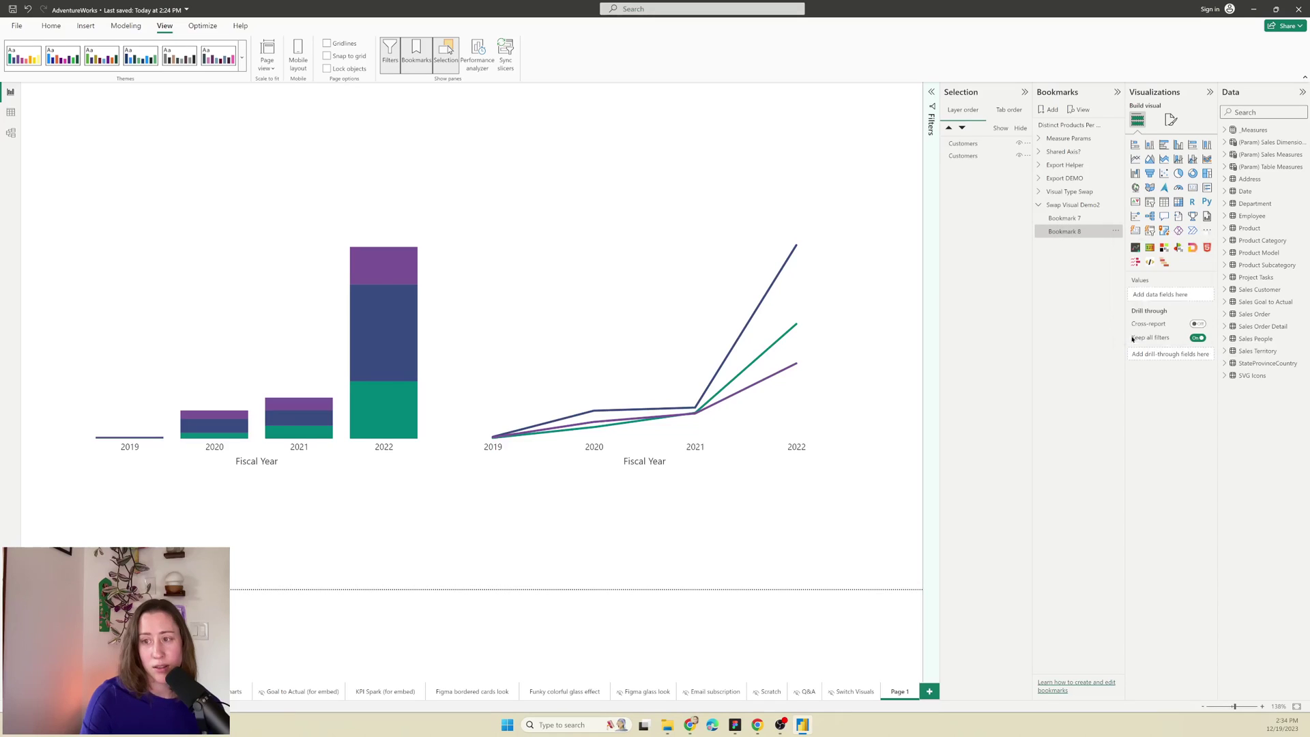
click(1114, 233)
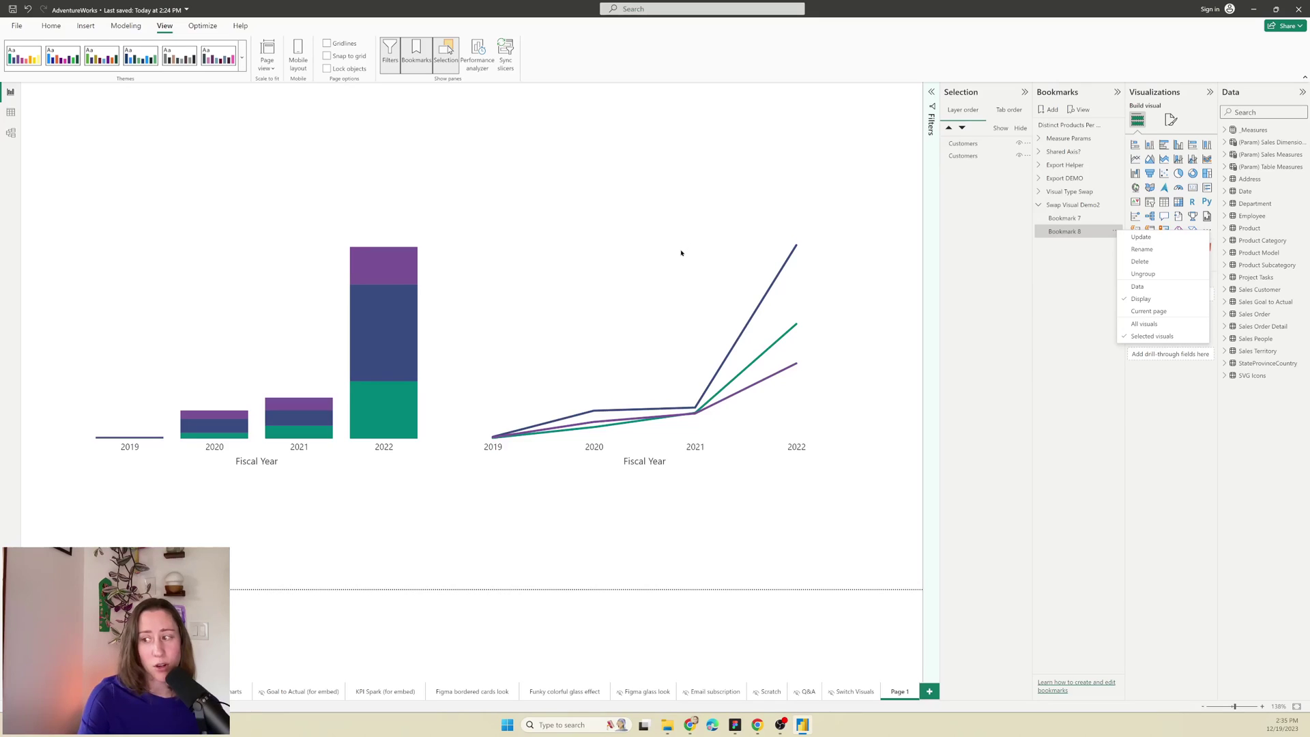
Step: Apply the Bar Chart bookmark and hide the line chart layer in the Selection pane
double_click(1081, 217)
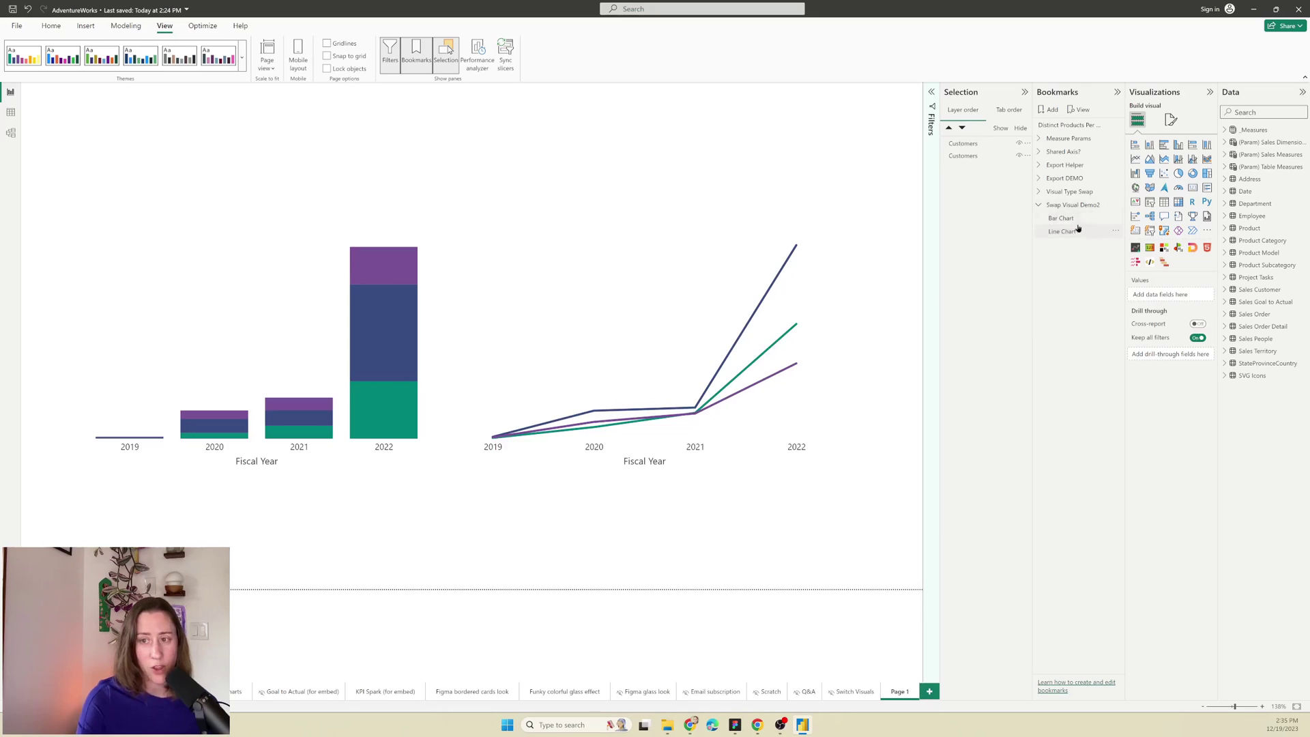
click(1079, 220)
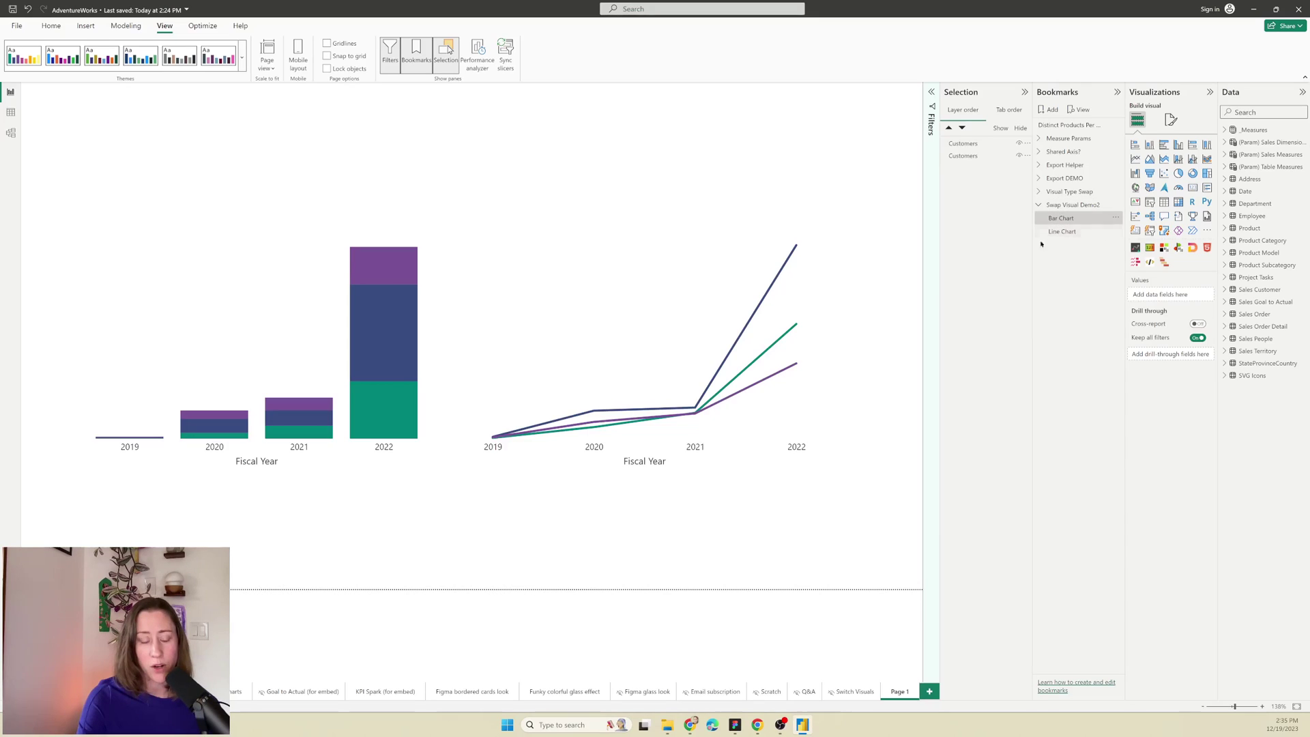
click(995, 157)
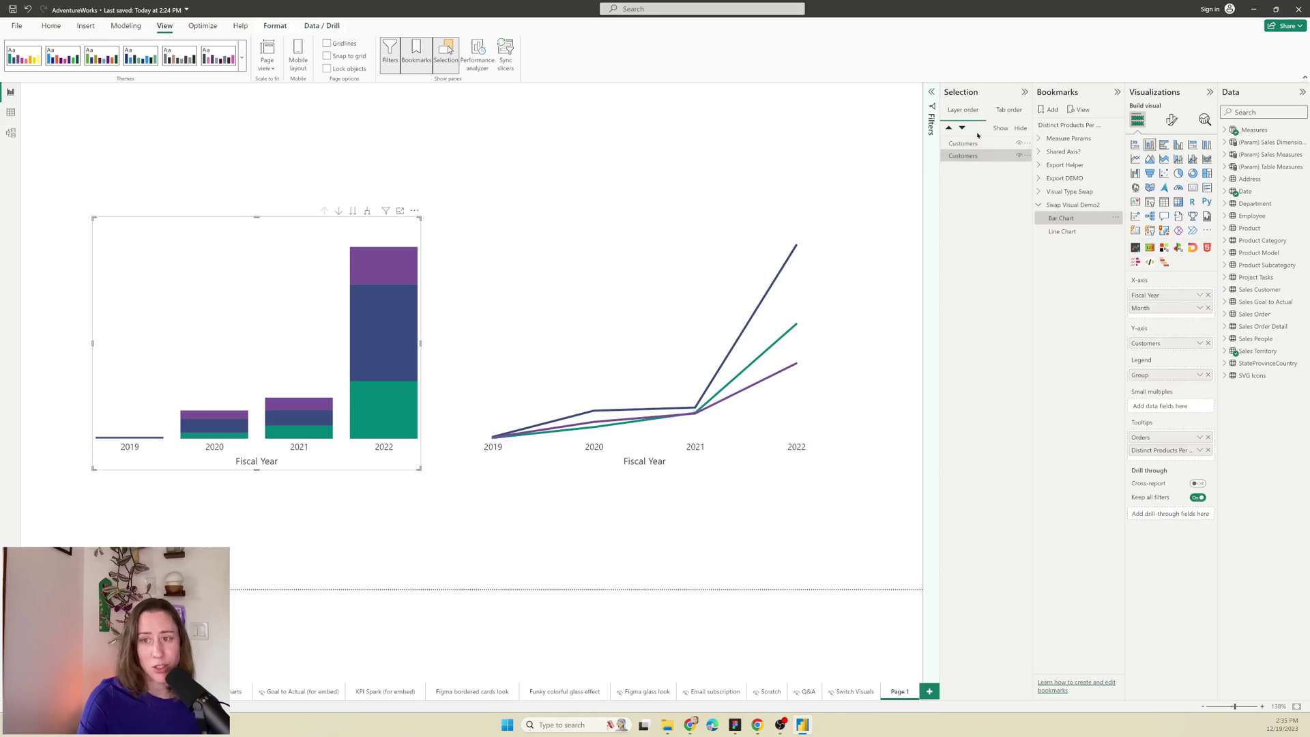
click(983, 144)
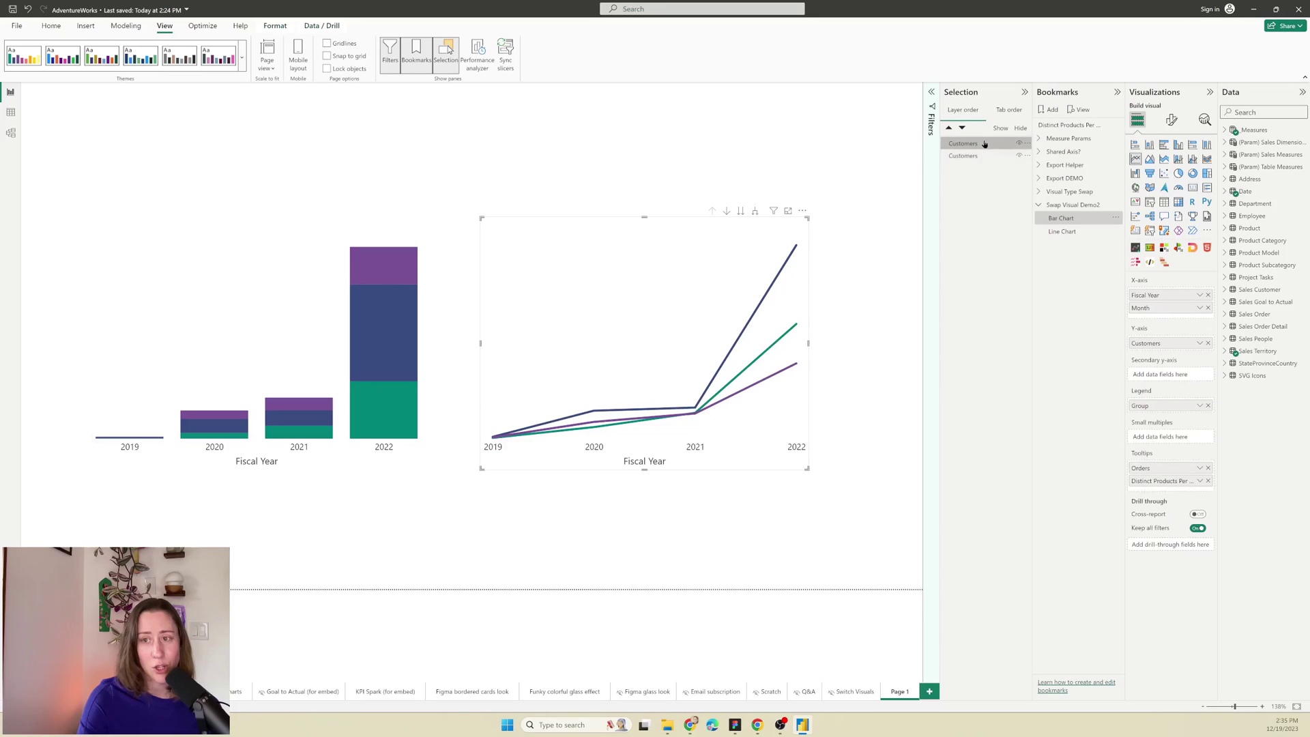
click(1020, 144)
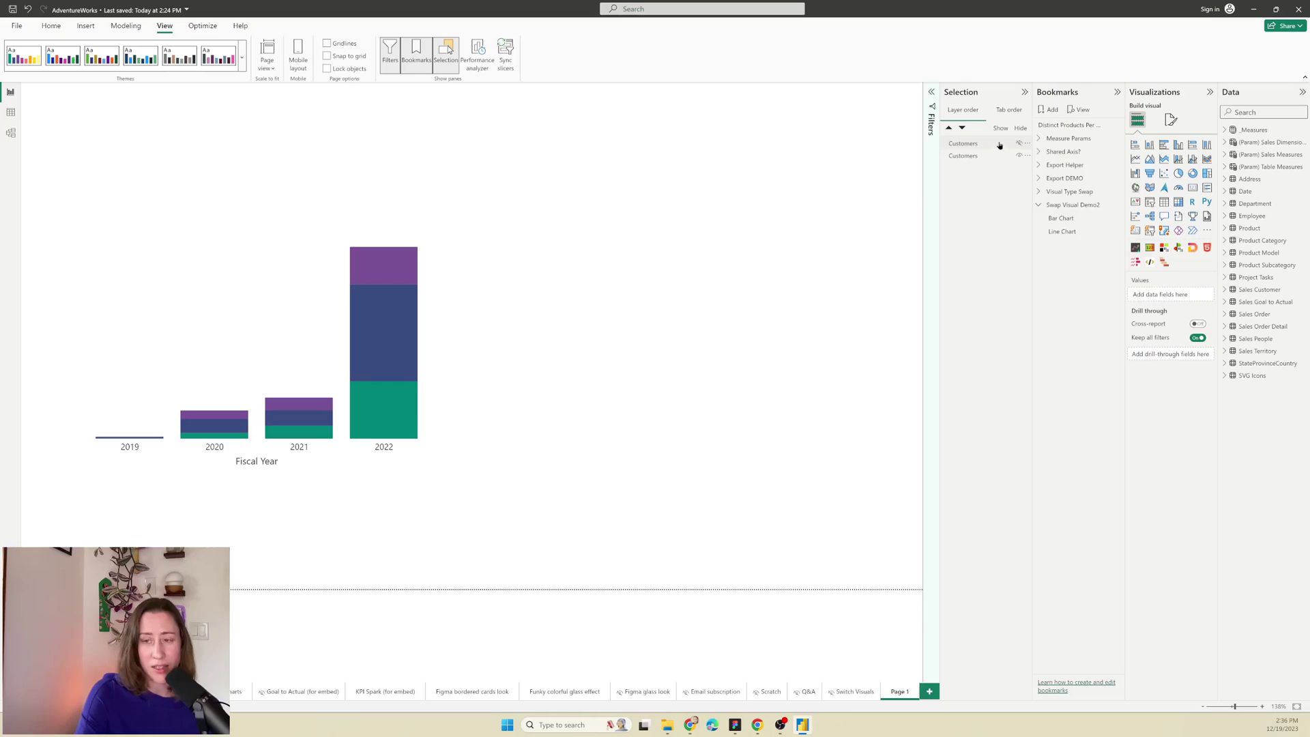
Step: Select both chart layers and update the Bar Chart bookmark with the bars-only view
click(1000, 144)
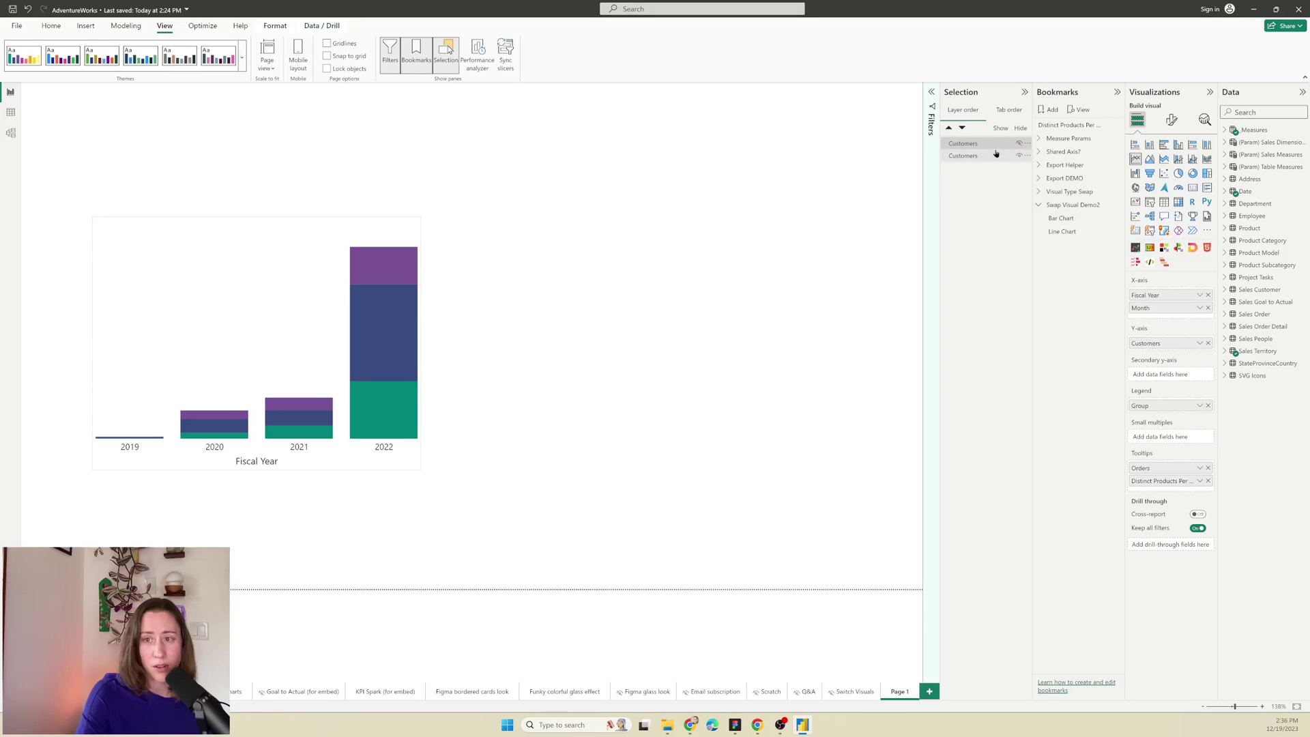
ctrl+click(997, 156)
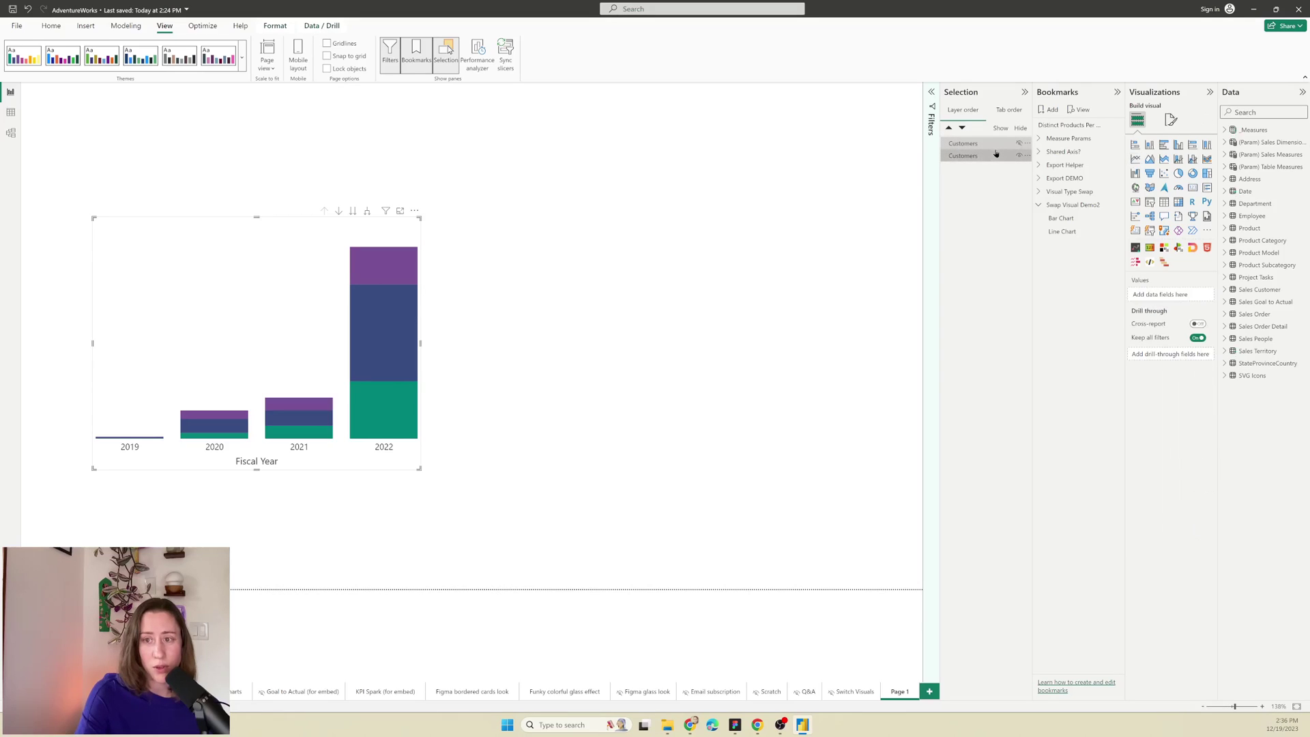
click(1117, 219)
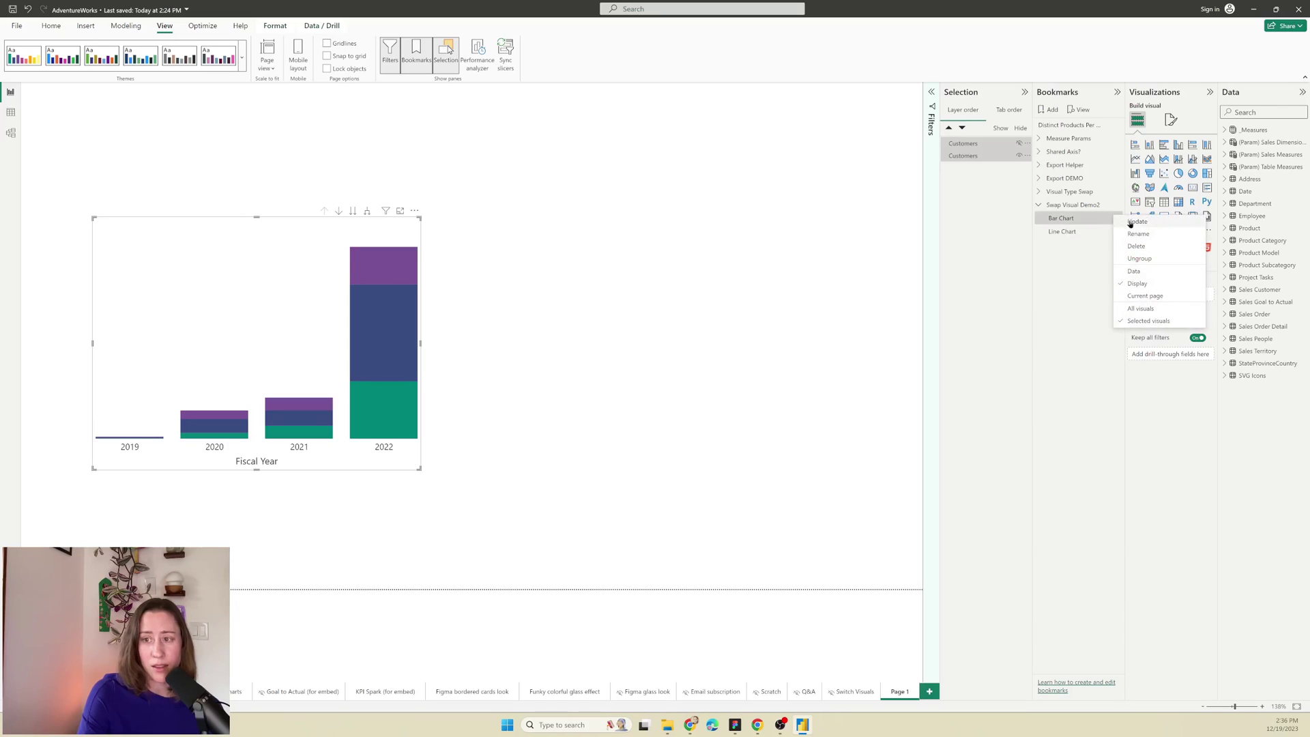
click(1139, 224)
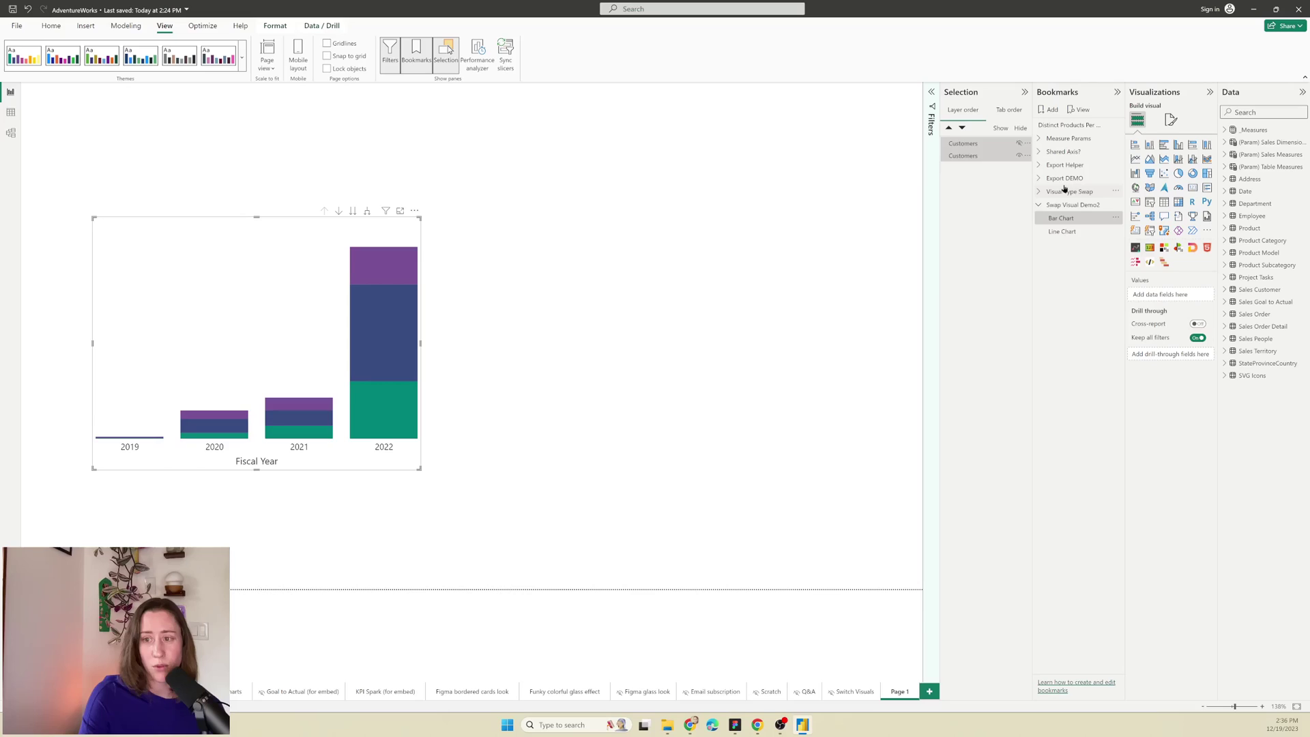
Step: Show only the line chart and update the Line Chart bookmark with both layers selected
click(1062, 232)
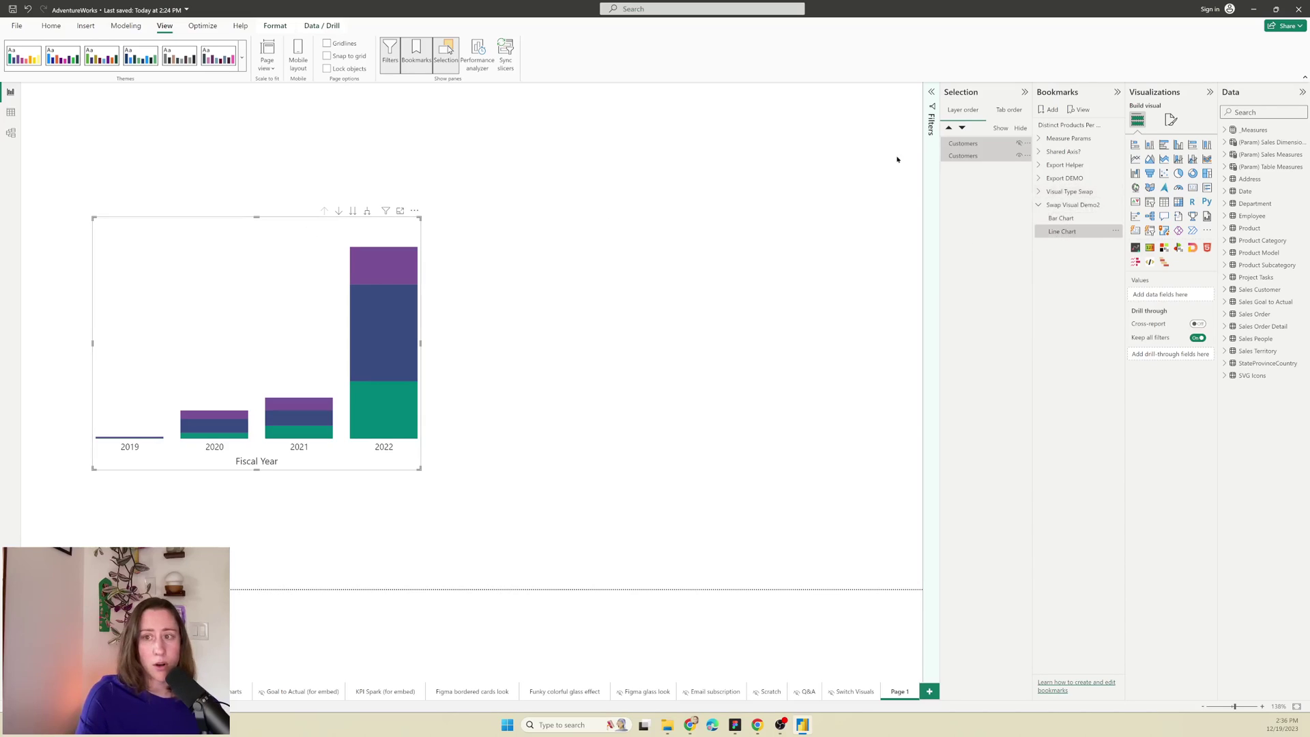
click(1020, 155)
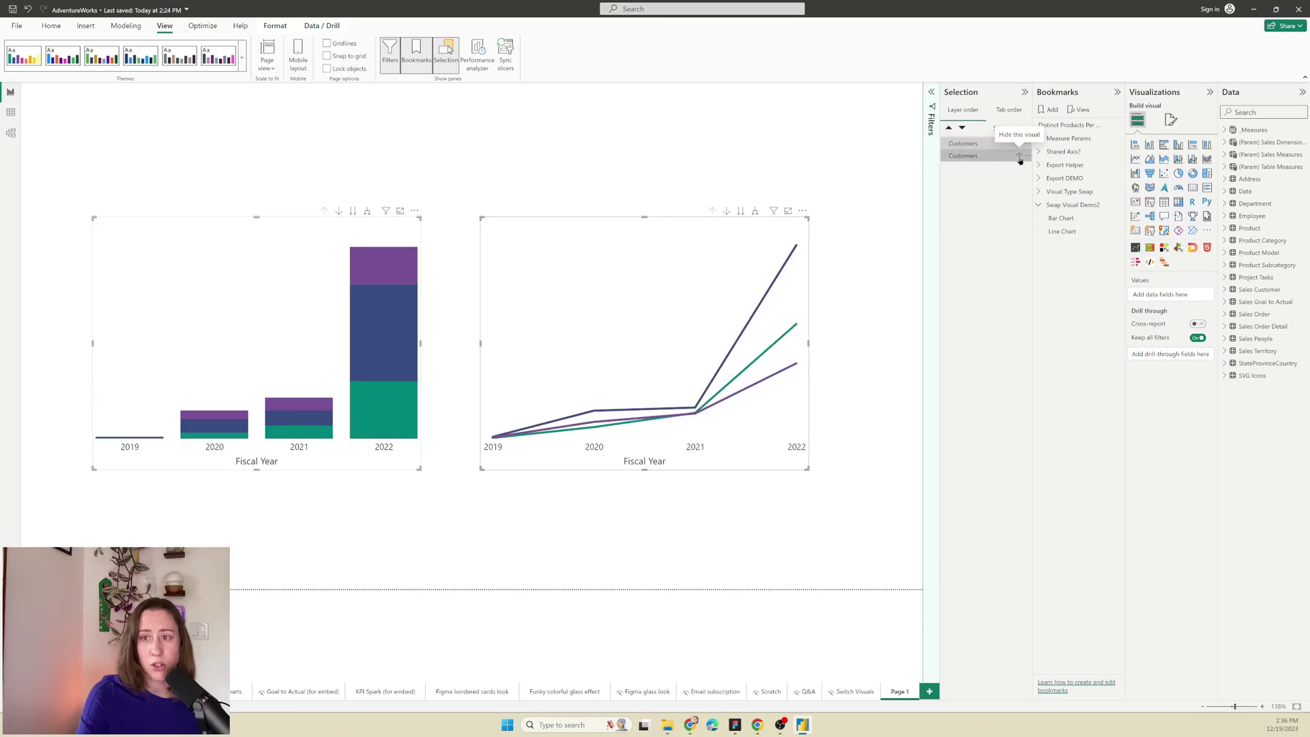
click(1021, 156)
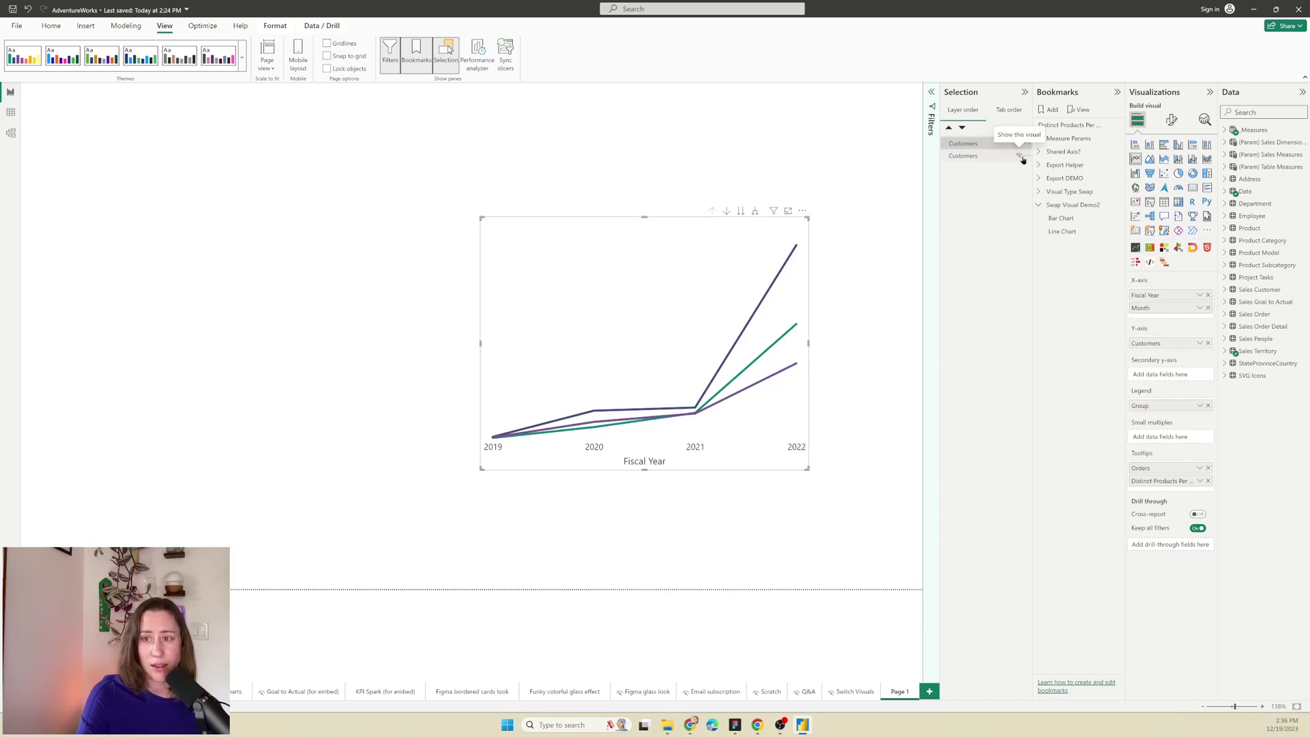
ctrl+click(970, 156)
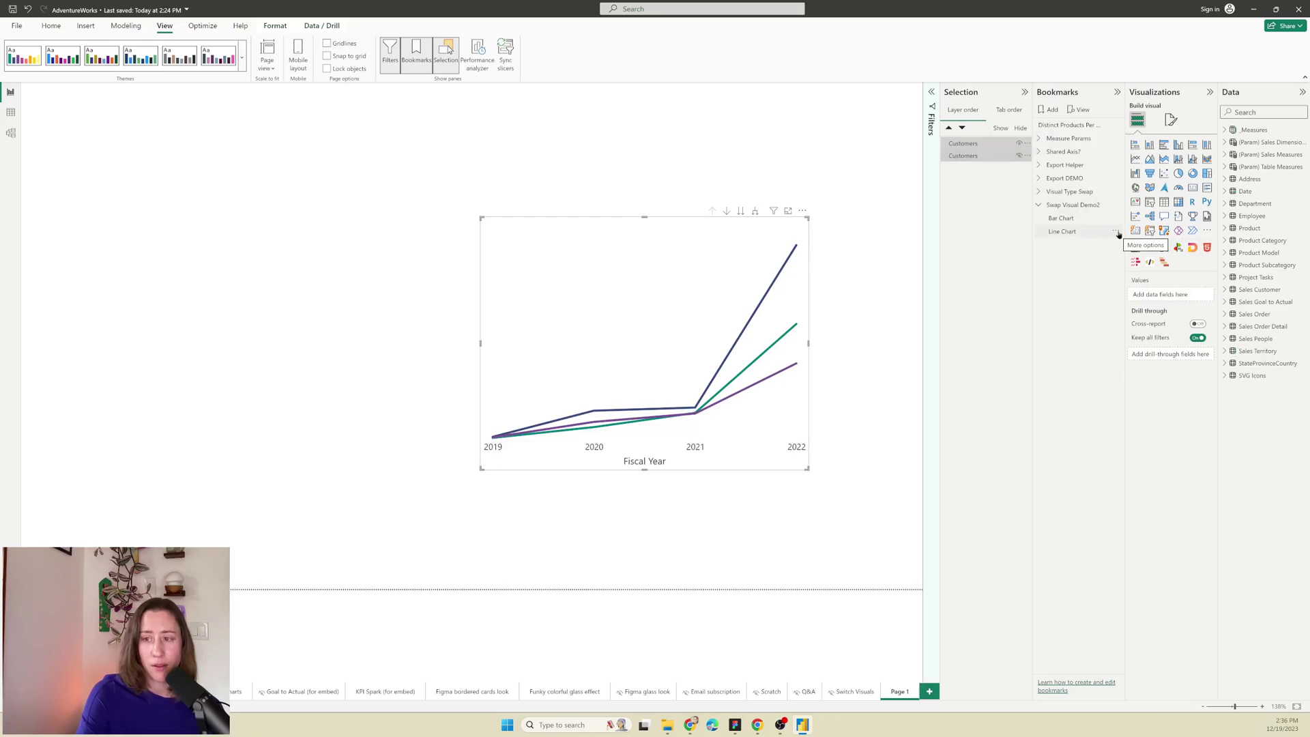
click(1117, 232)
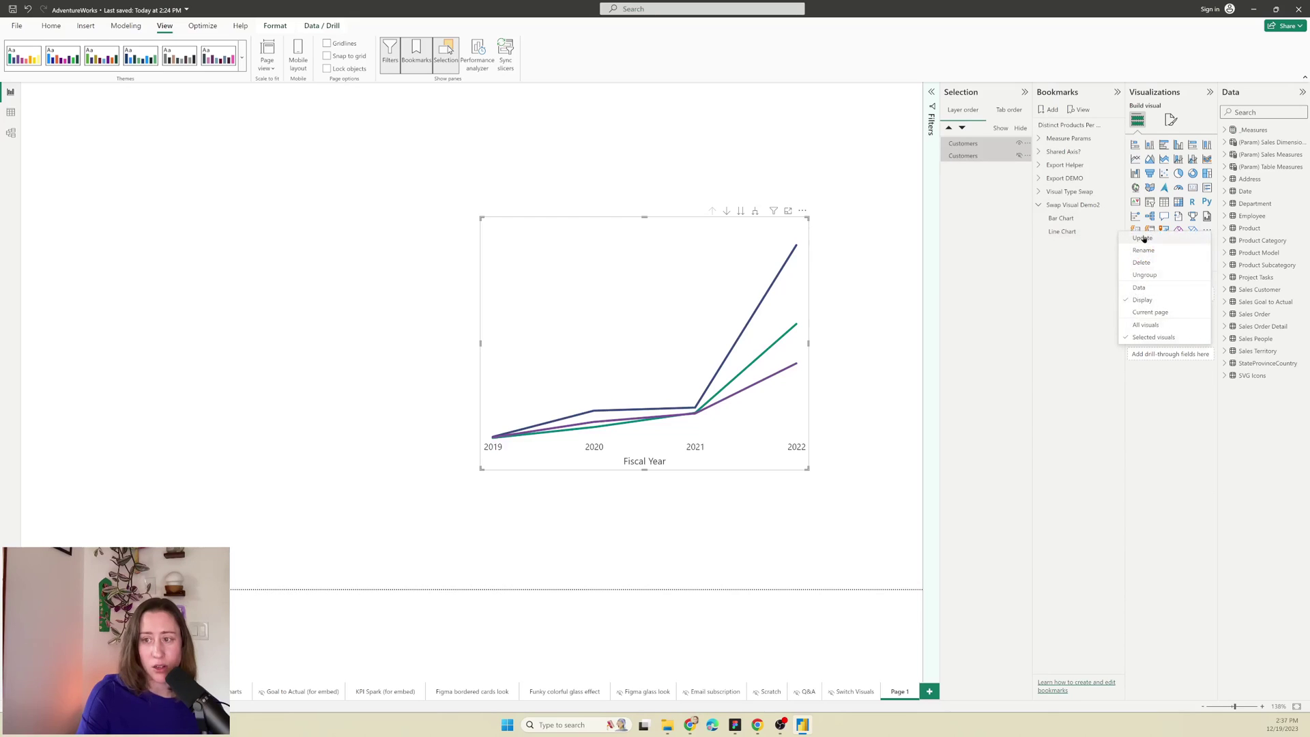
click(1144, 239)
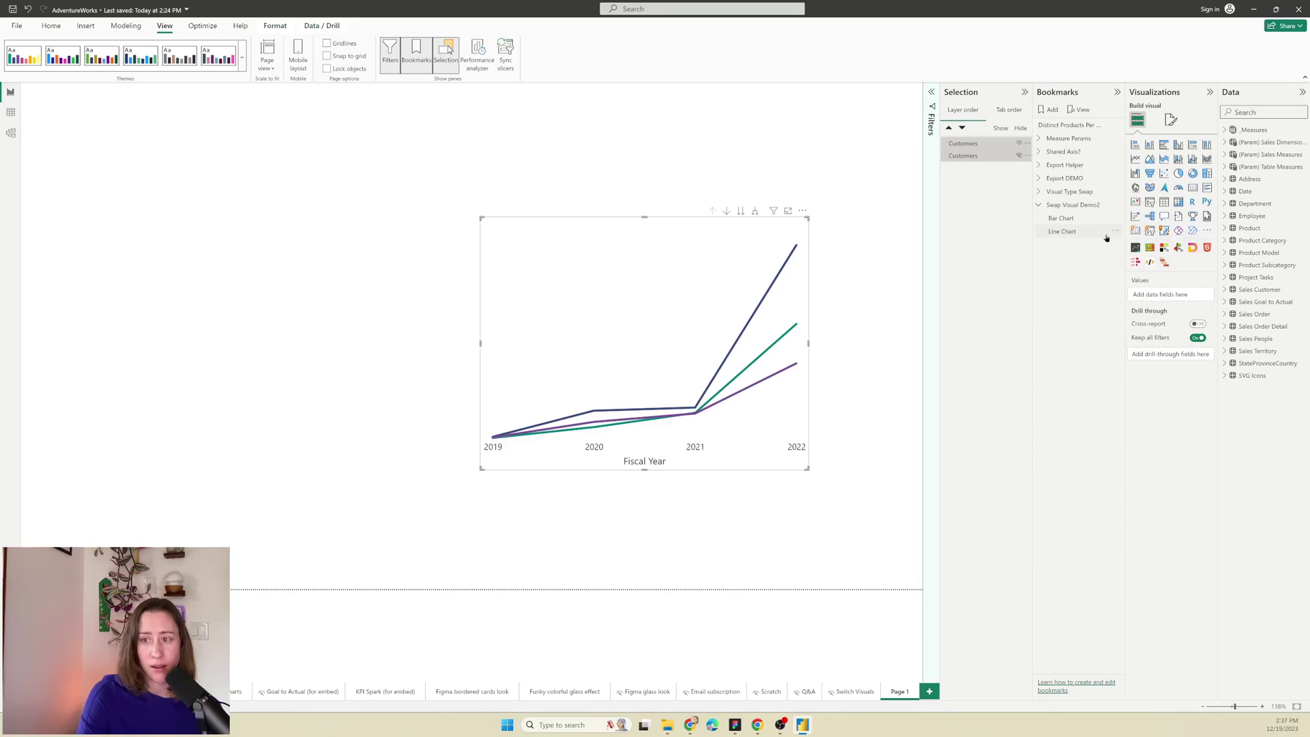
Step: Test the Bar Chart and Line Chart bookmarks by switching between them
click(1089, 219)
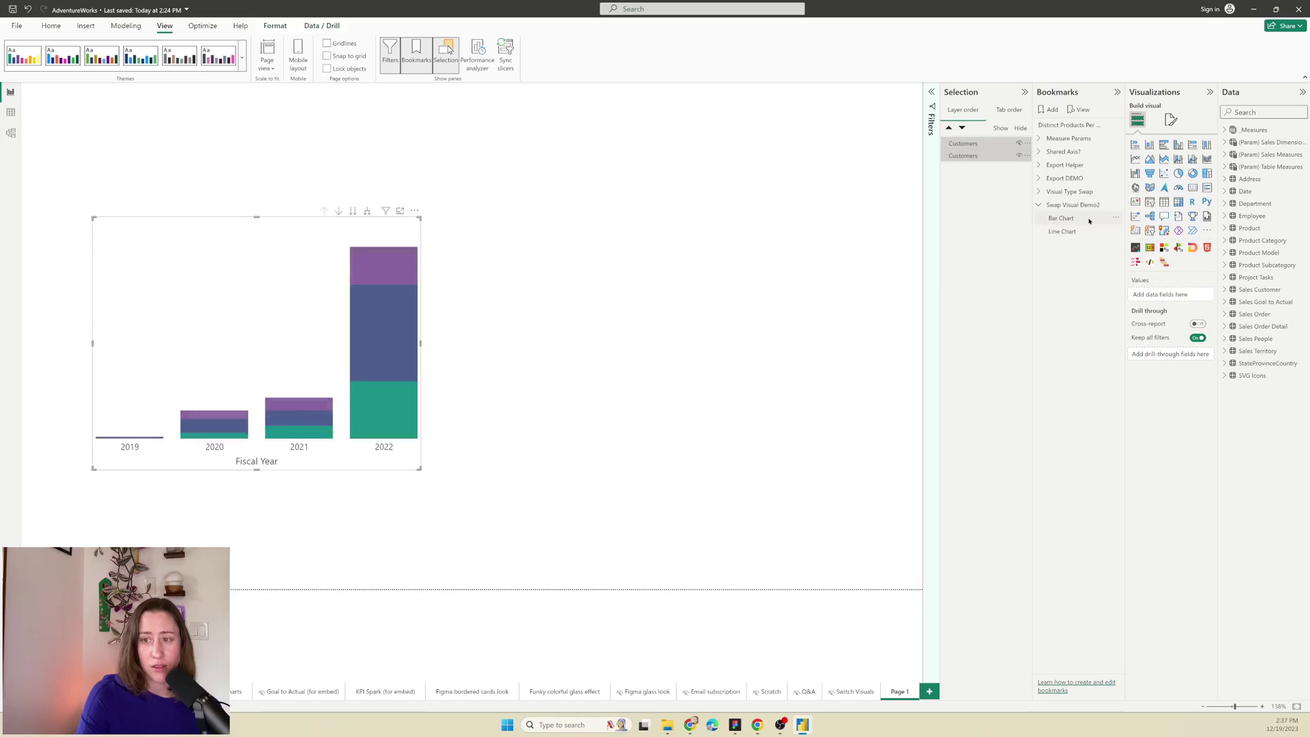
click(1085, 226)
click(1088, 220)
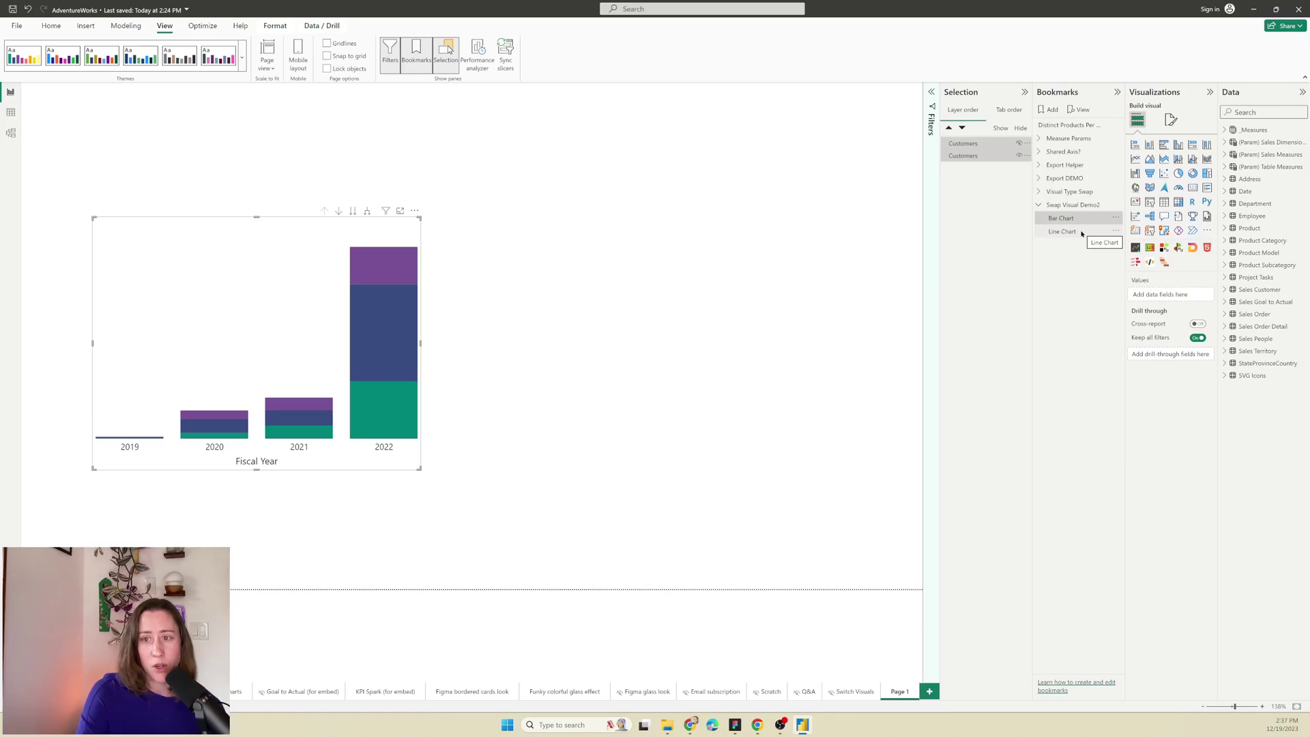
Step: Make both charts visible and stack the line chart exactly over the bar chart
click(1019, 155)
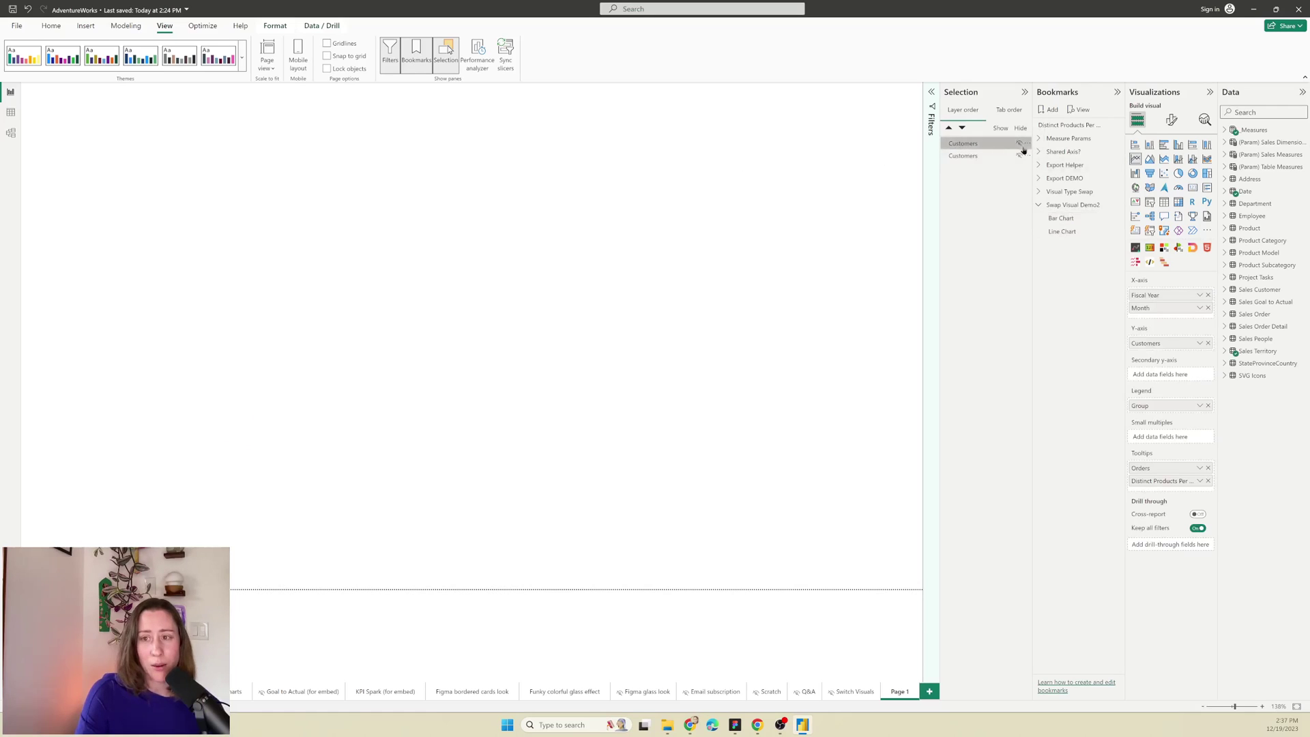
click(1020, 156)
click(1019, 143)
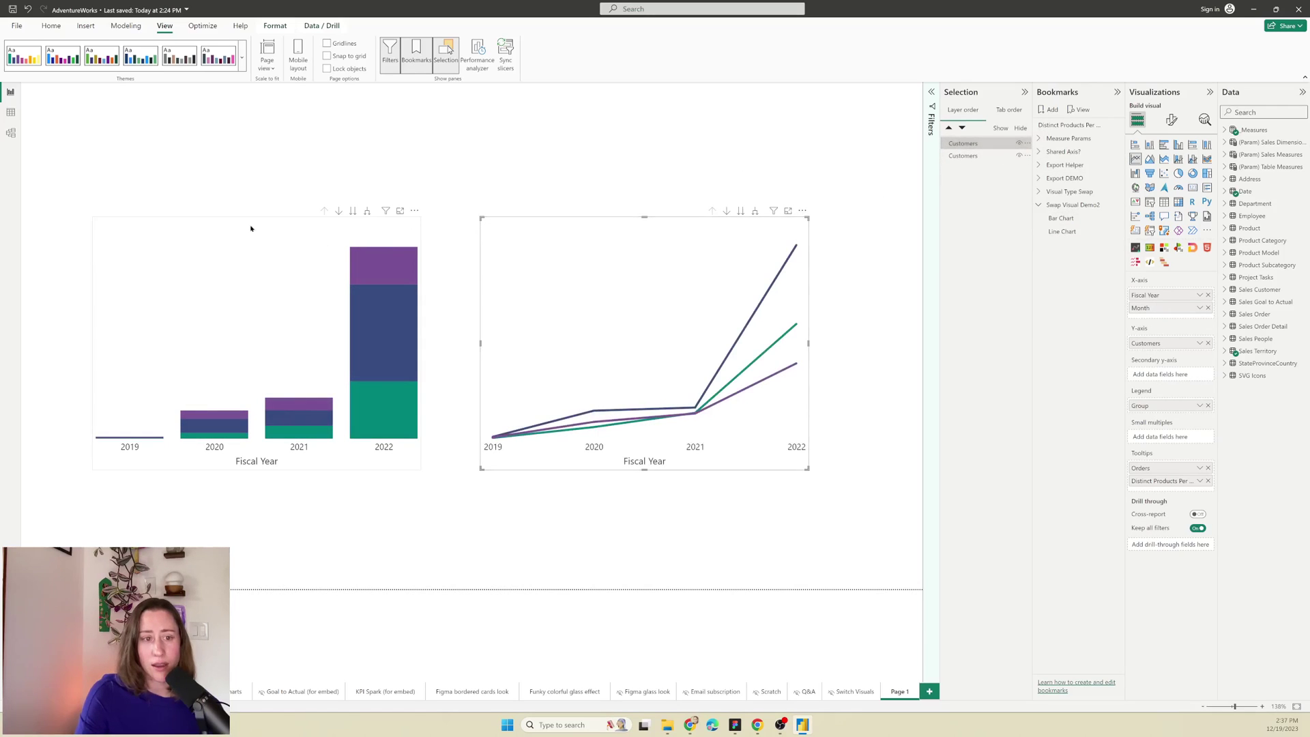
drag(250, 228, 452, 221)
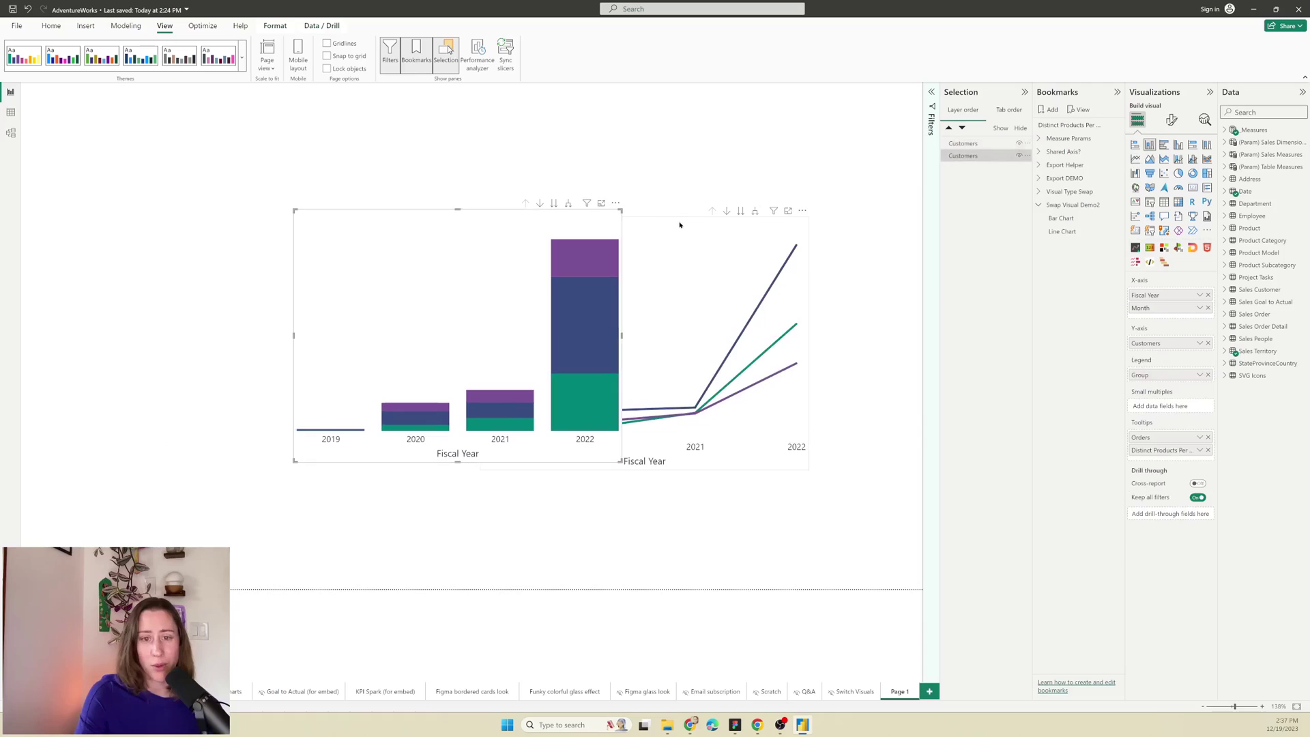
drag(680, 225, 492, 216)
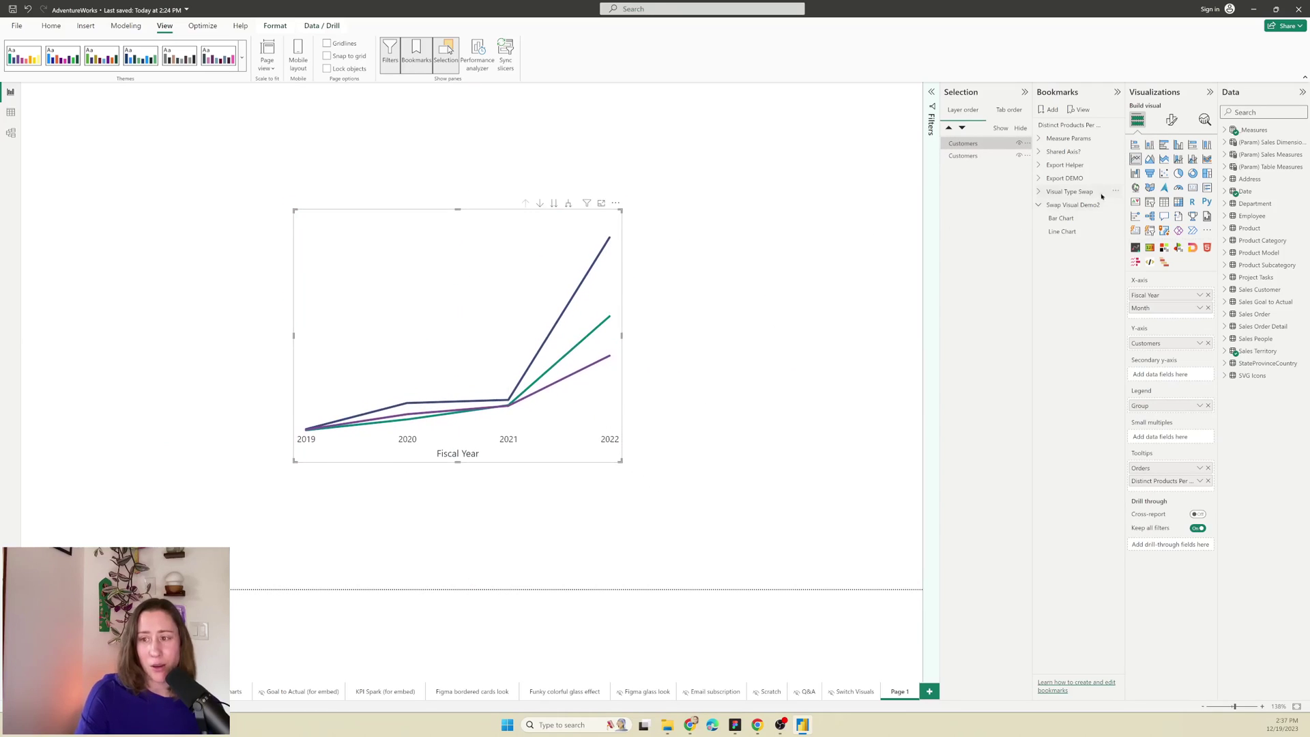
Step: Turn off the line chart's background under Format visual > General > Effects
click(1174, 123)
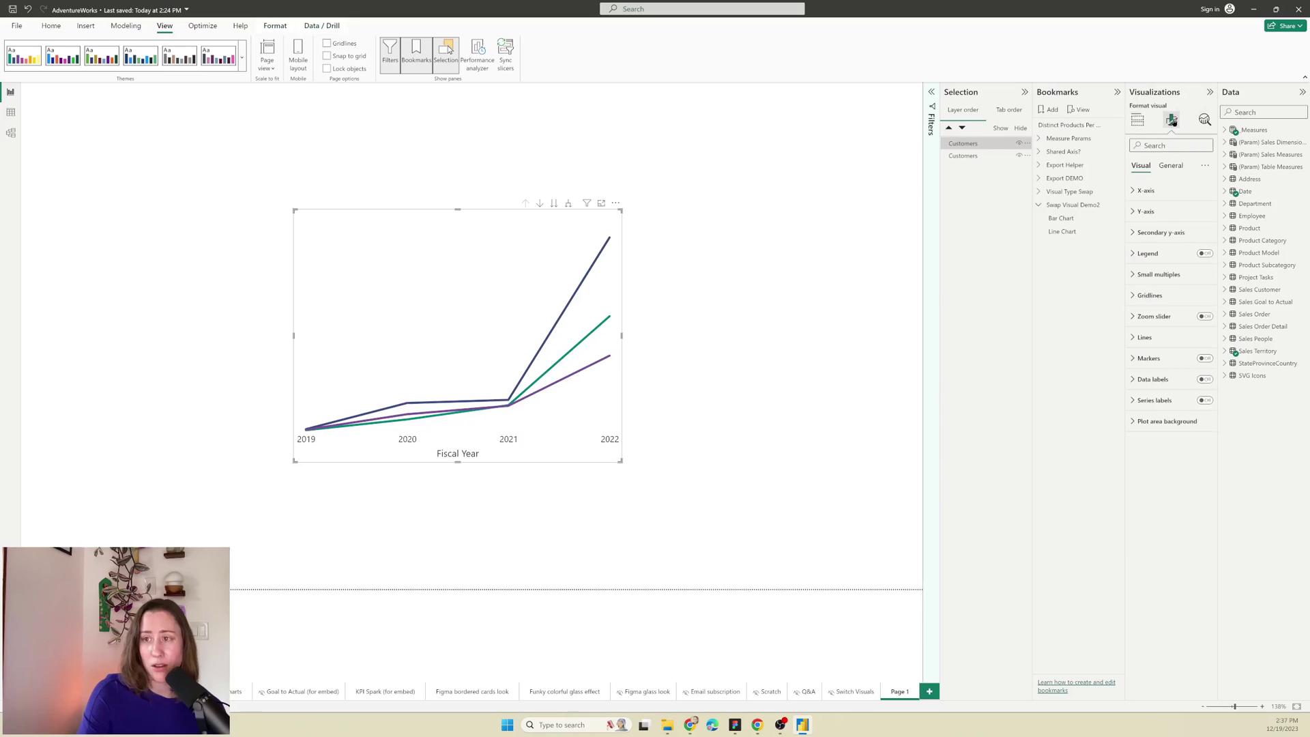
click(1169, 166)
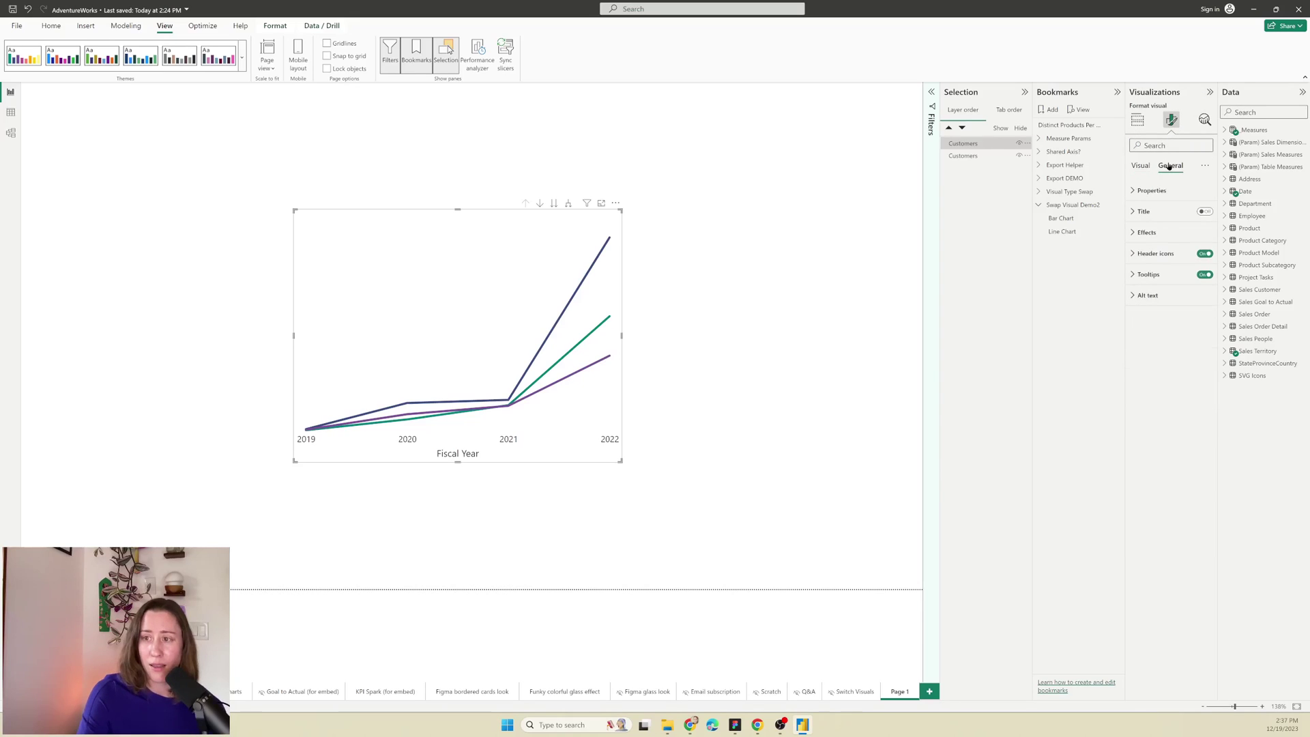
click(1171, 233)
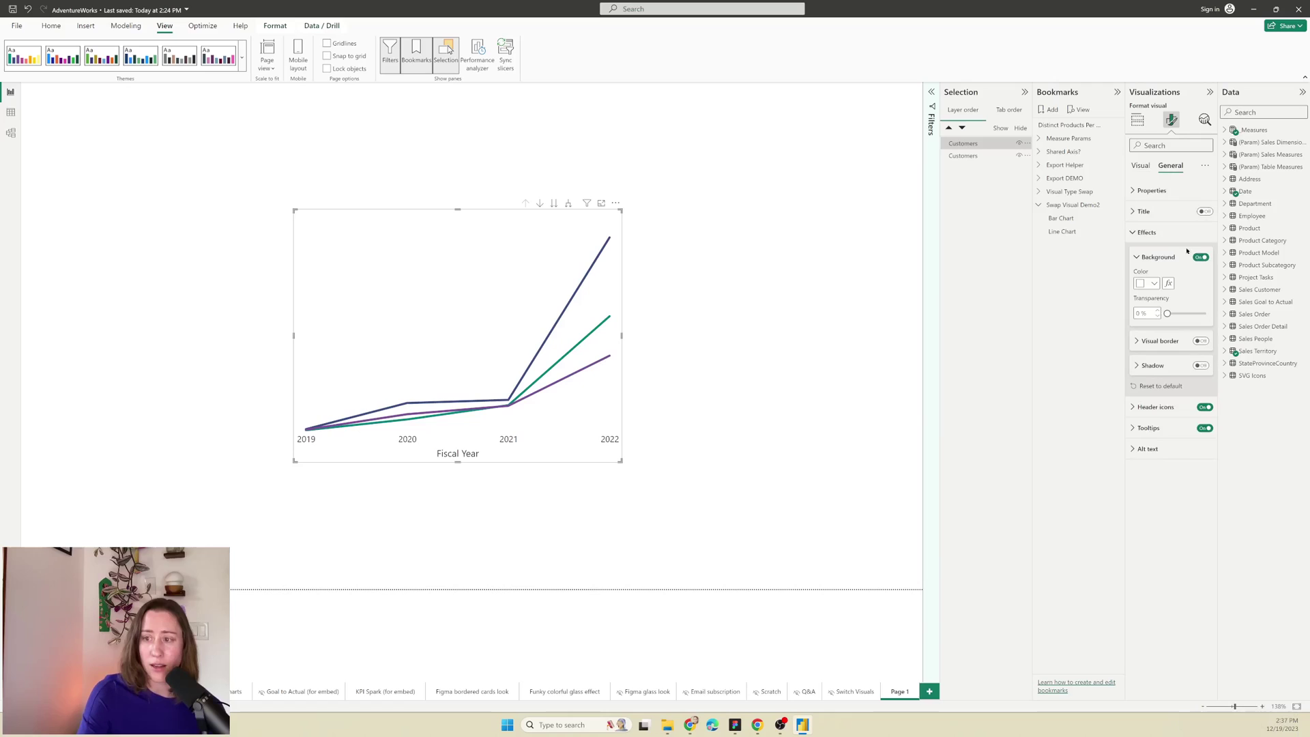
click(1201, 257)
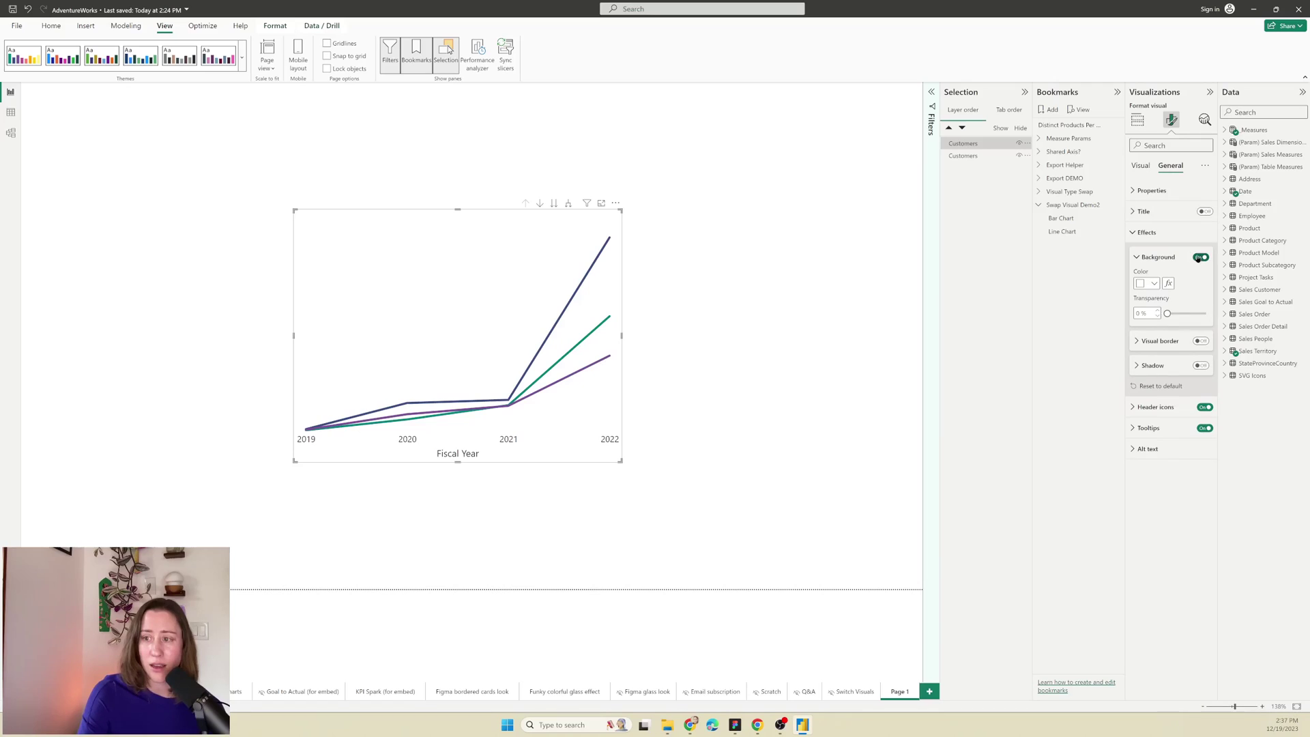
click(441, 233)
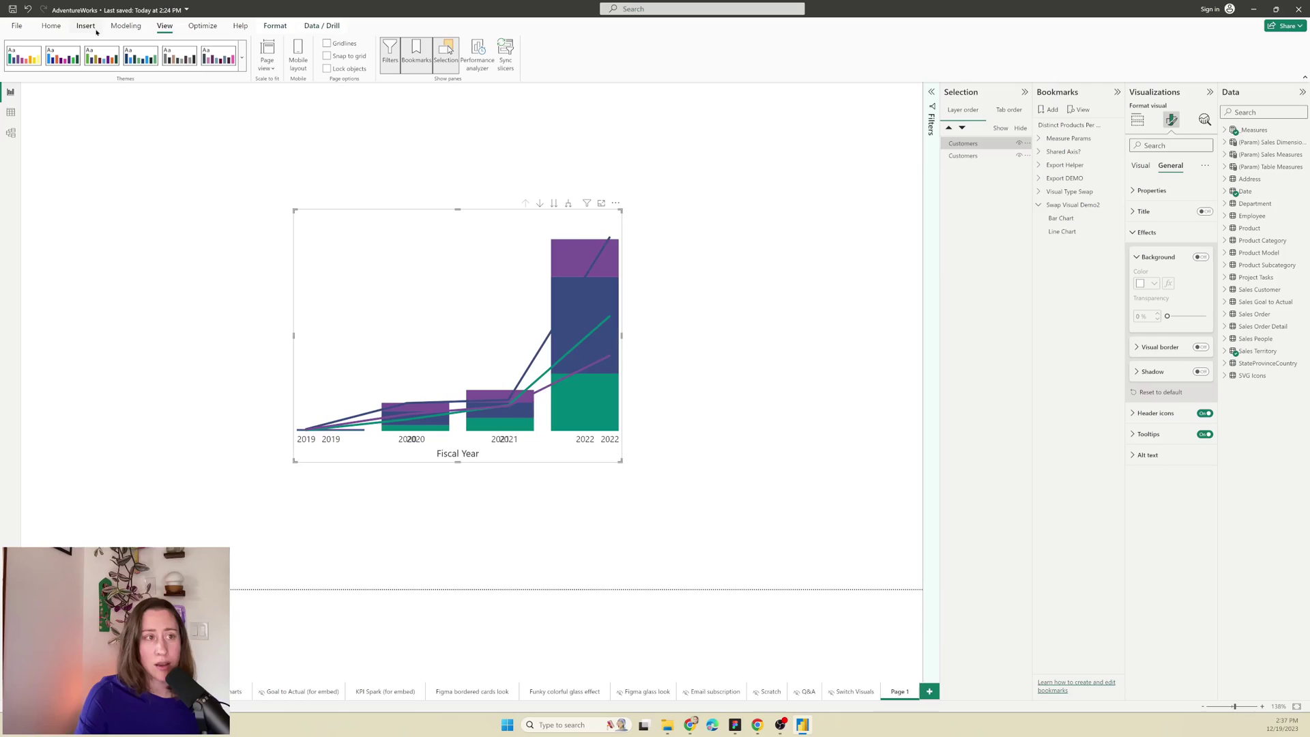
Step: Apply the Bar Chart bookmark and insert a bookmark navigator onto the page
click(1092, 219)
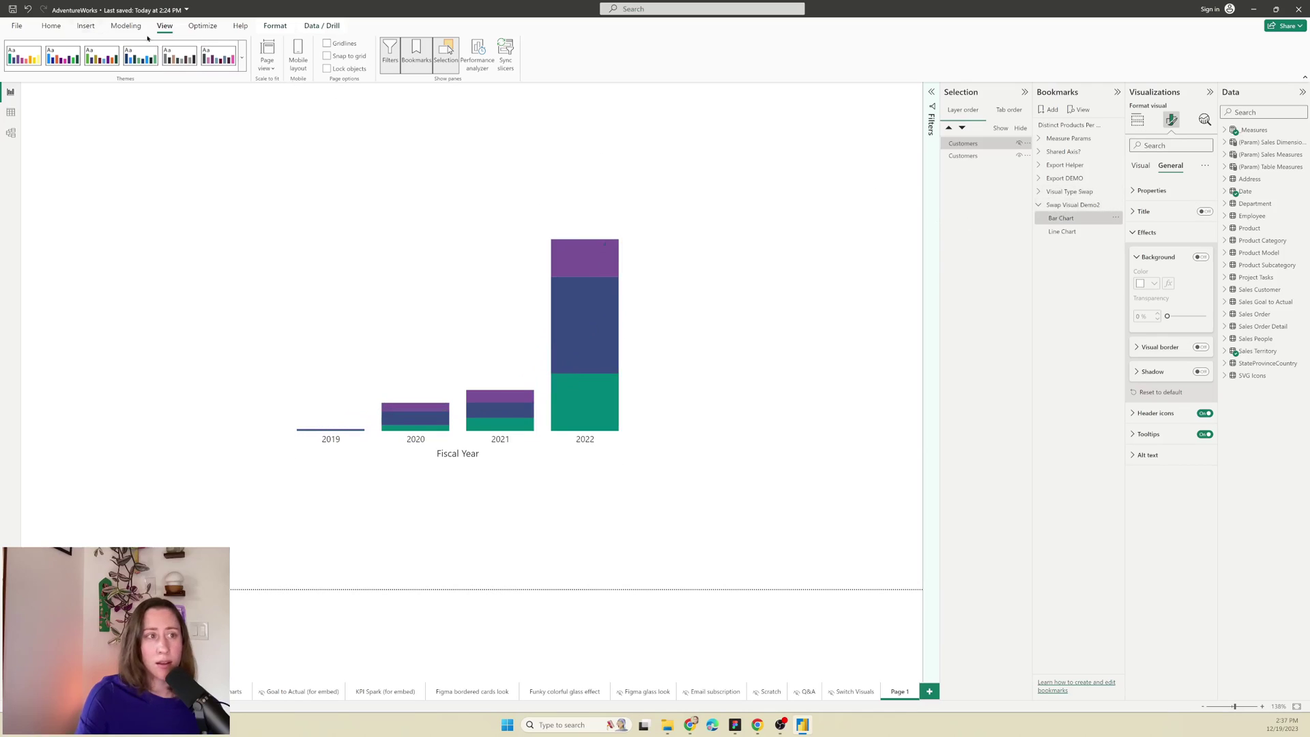
click(89, 26)
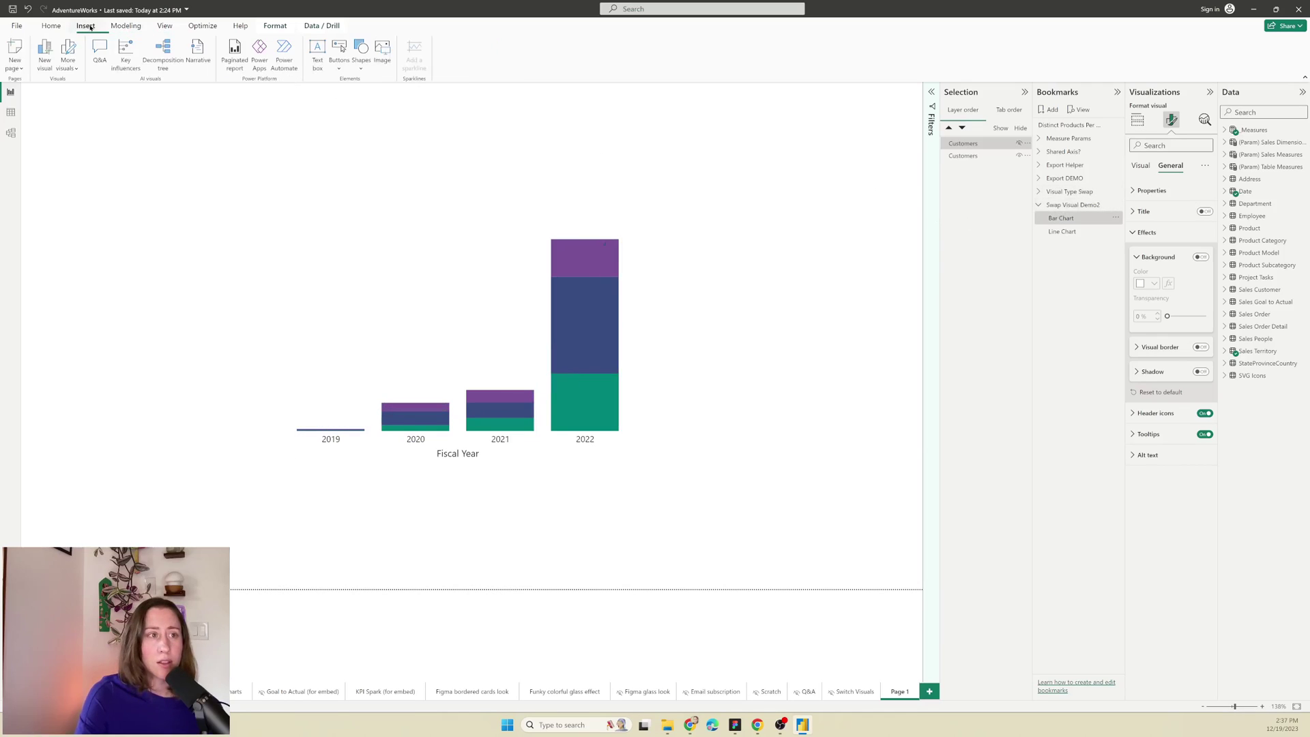
click(340, 68)
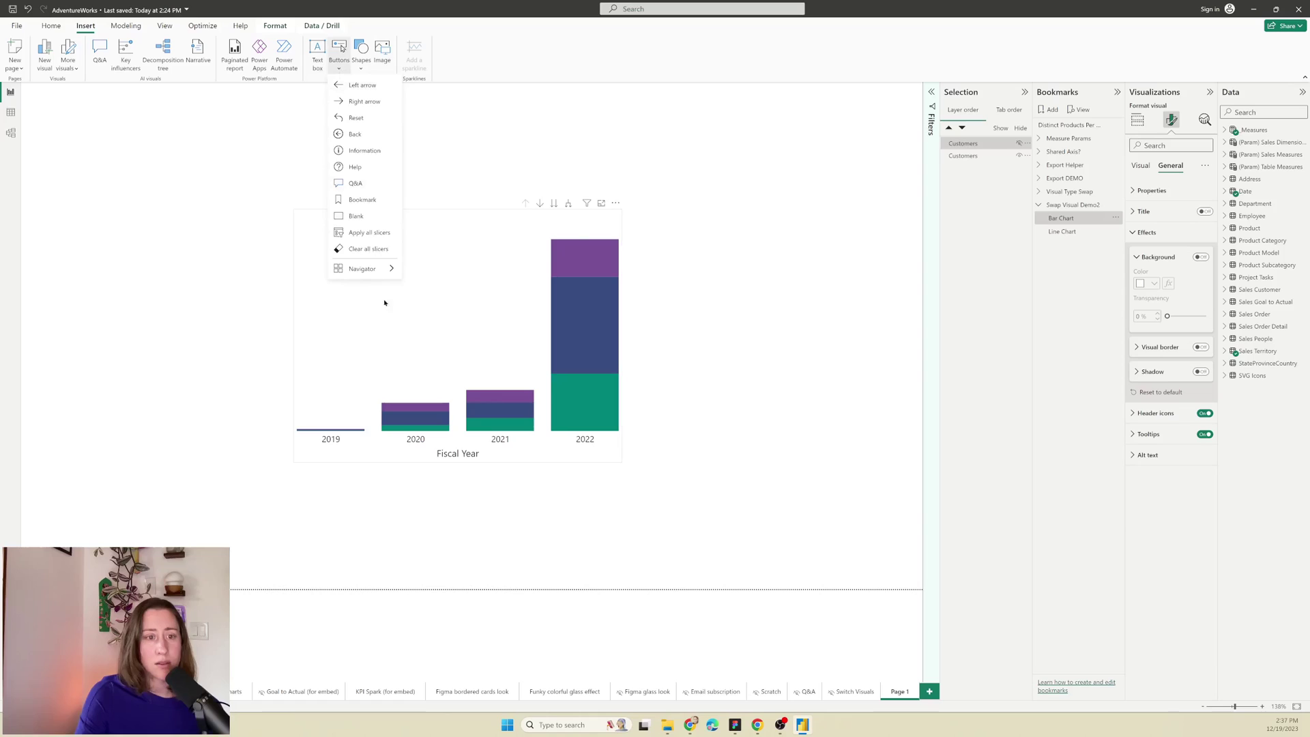
mouse_move(377, 272)
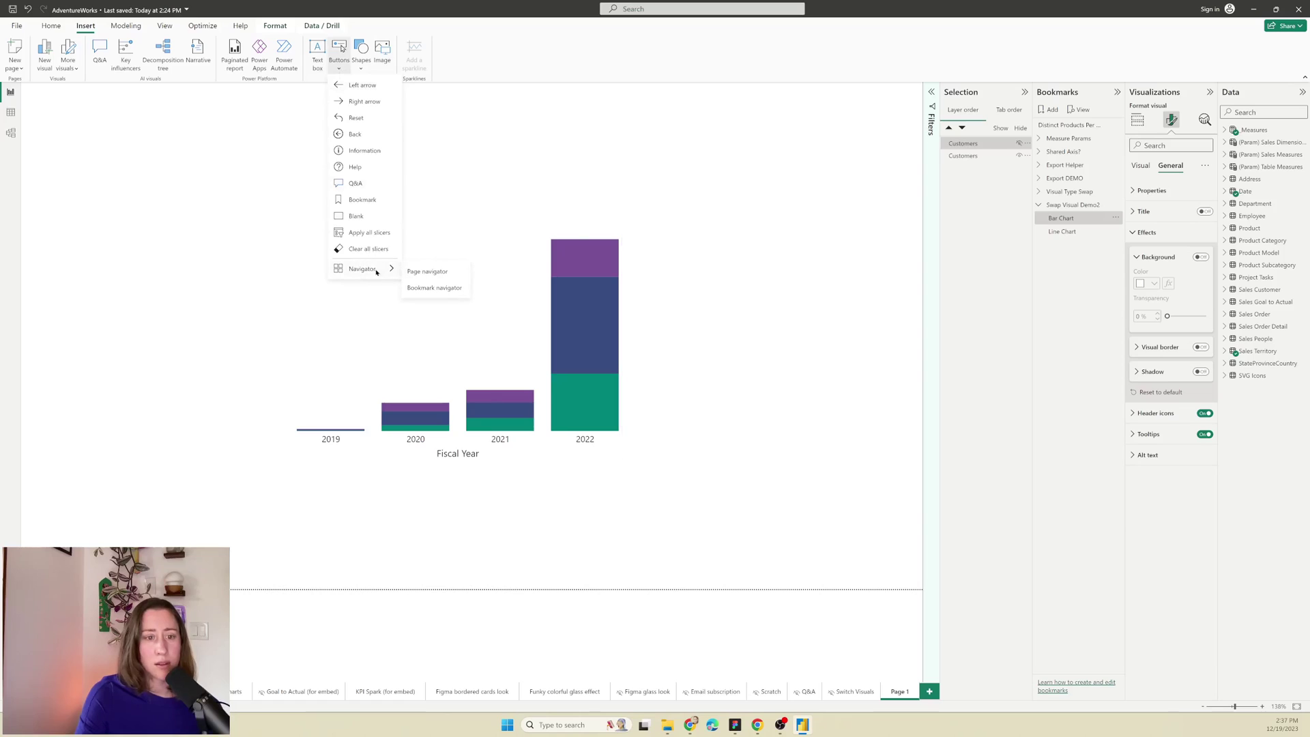
click(437, 288)
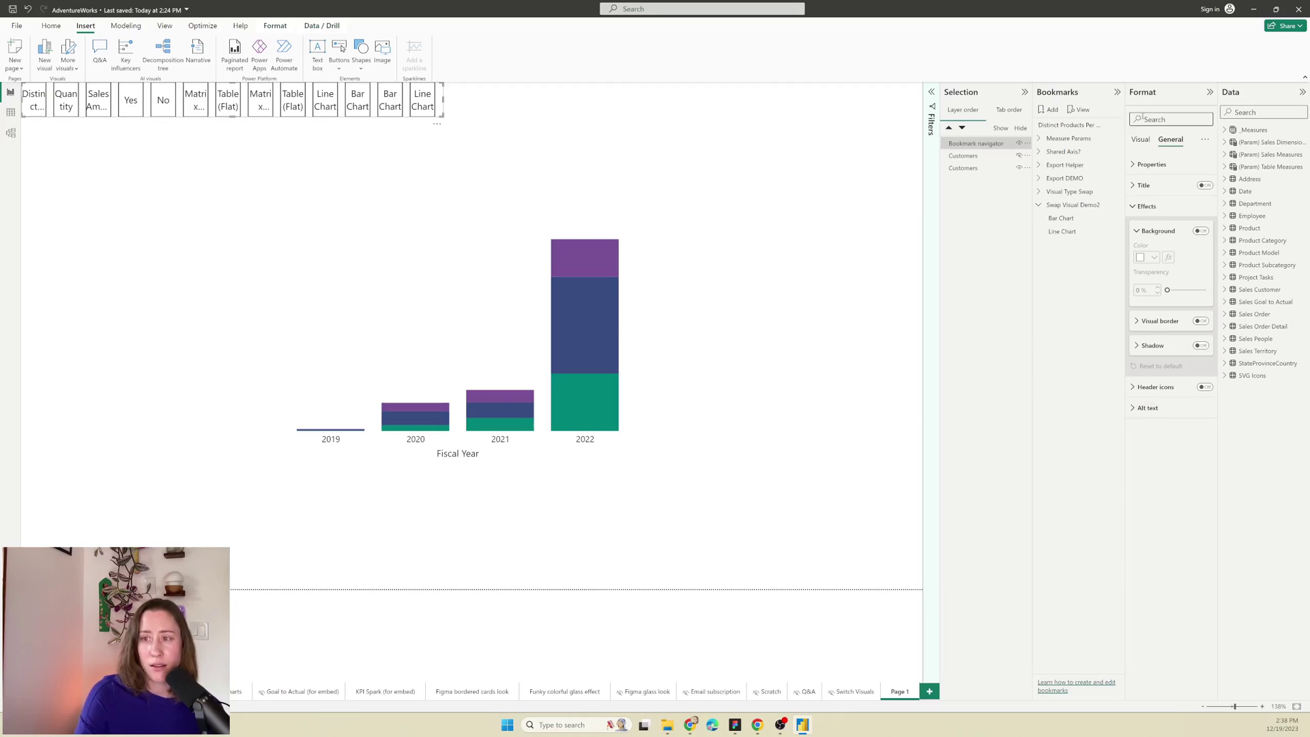
Step: Set the navigator's Bookmark group to Swap Visual Demo2
click(1139, 139)
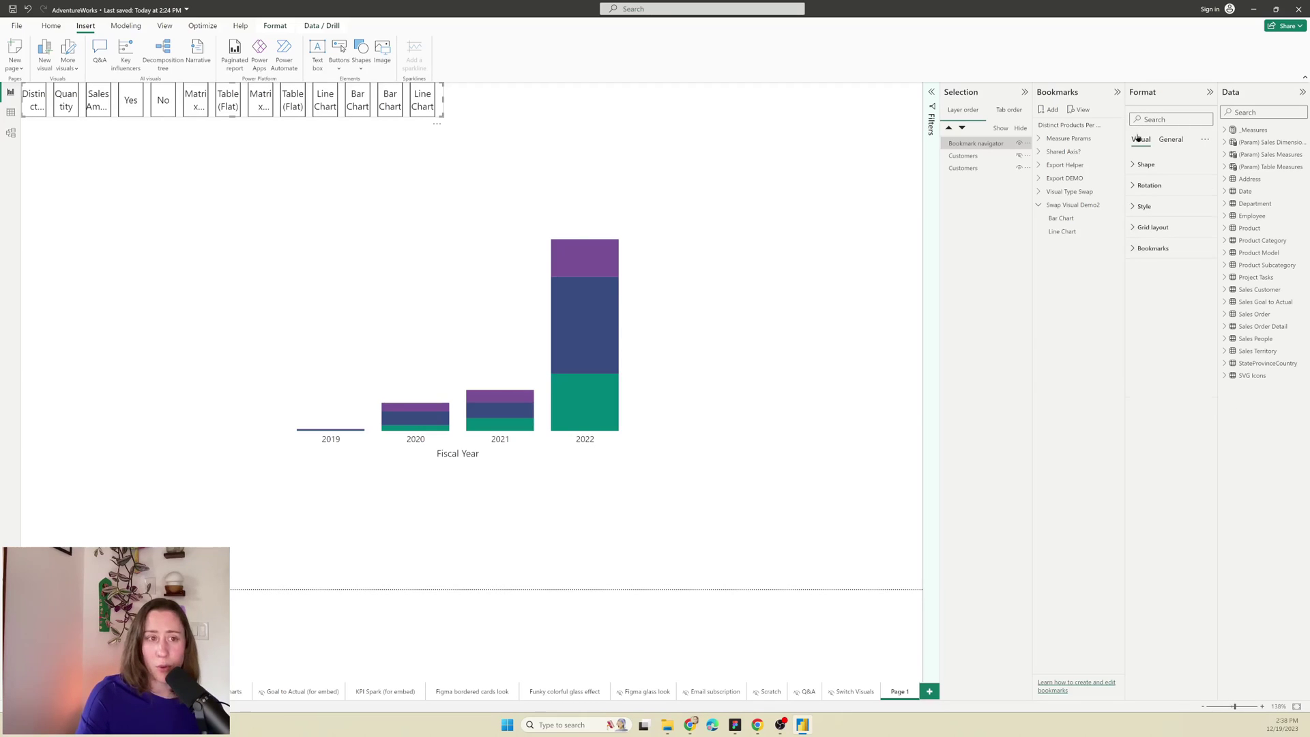
click(1131, 251)
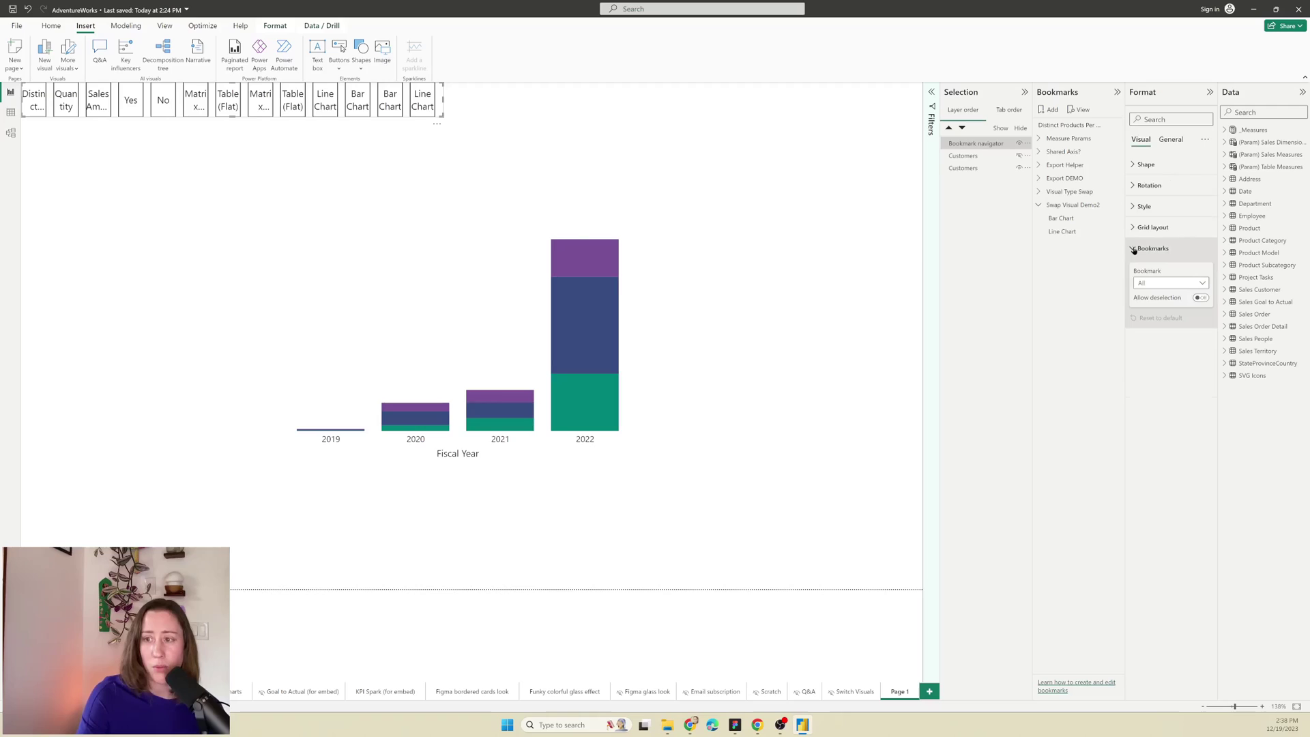
click(1167, 287)
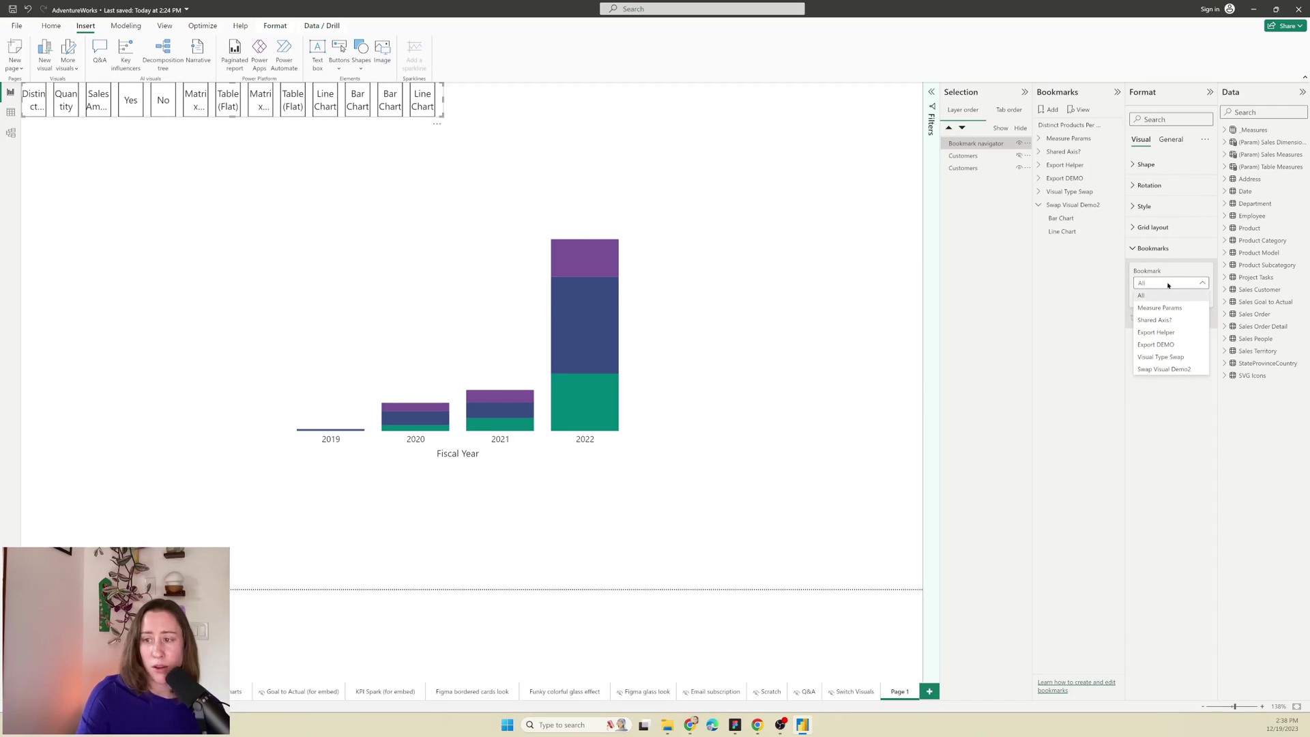
click(1169, 295)
click(1179, 286)
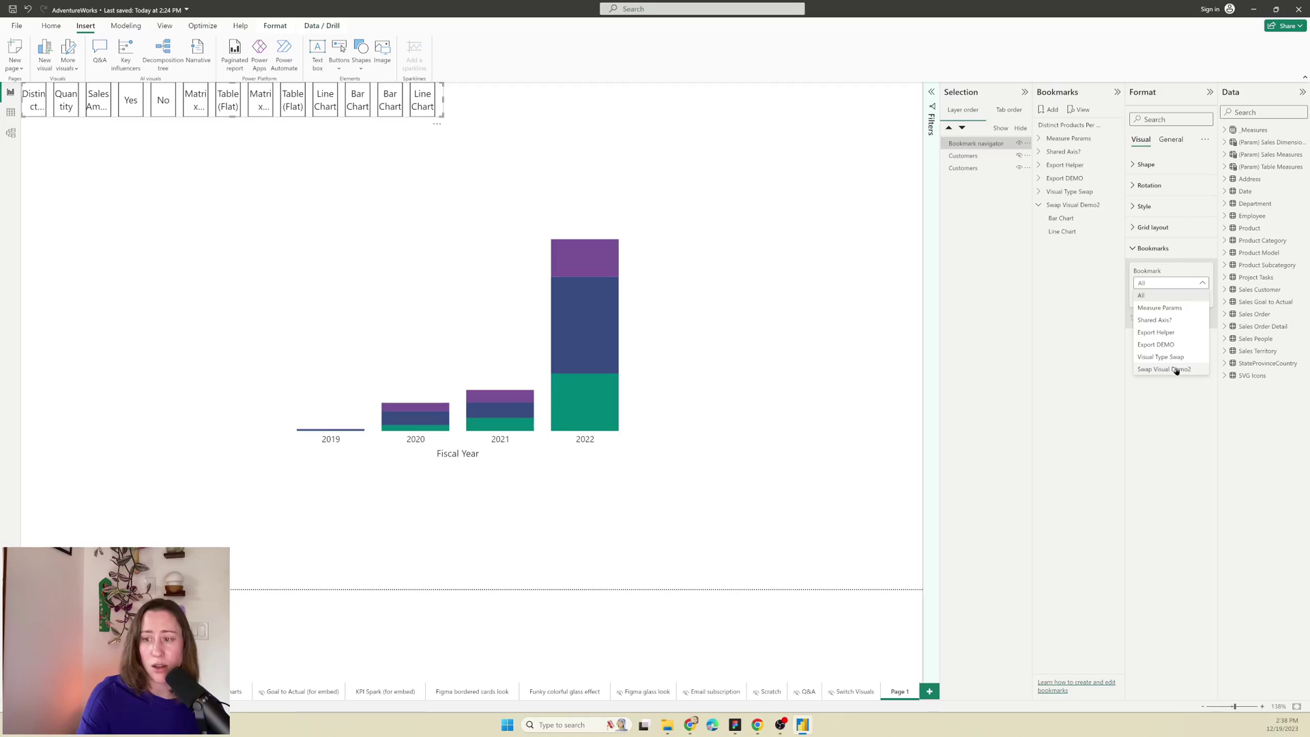
click(1177, 369)
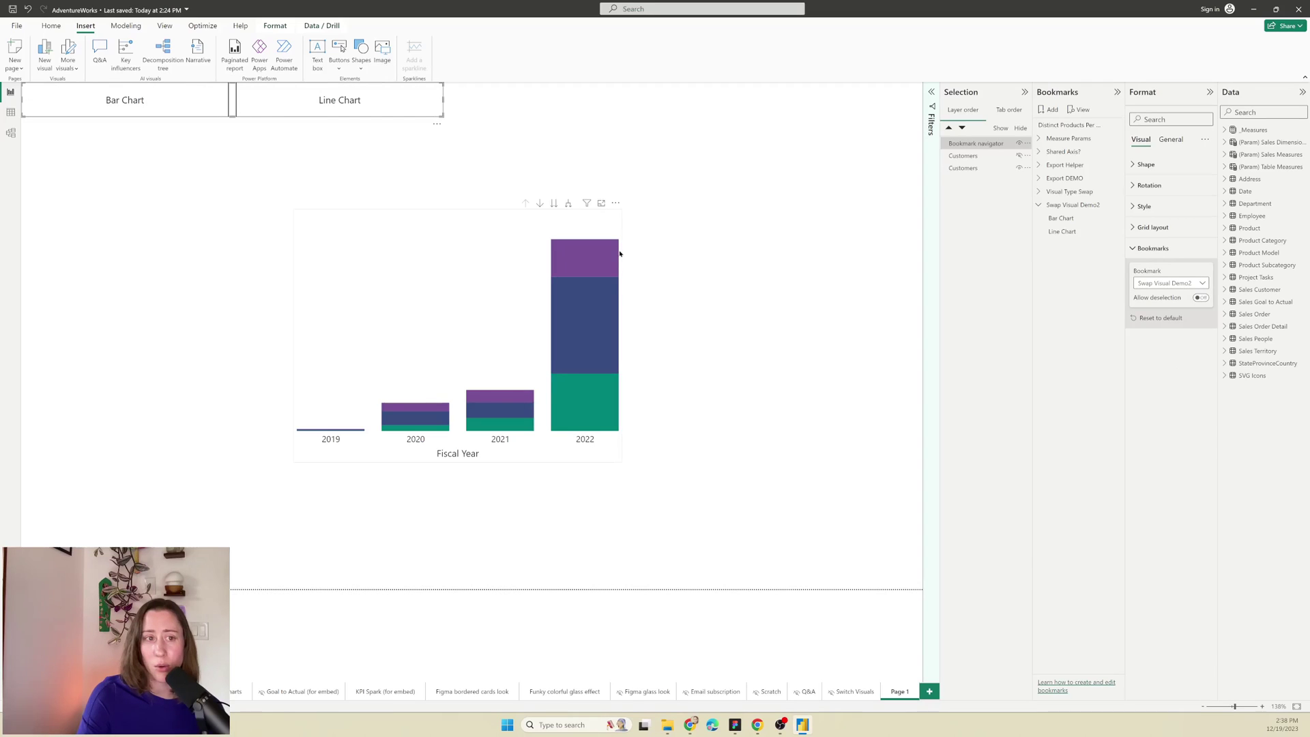
Step: Centre the navigator above the chart and test its Bar Chart and Line Chart buttons
drag(404, 103, 607, 213)
ctrl+click(348, 201)
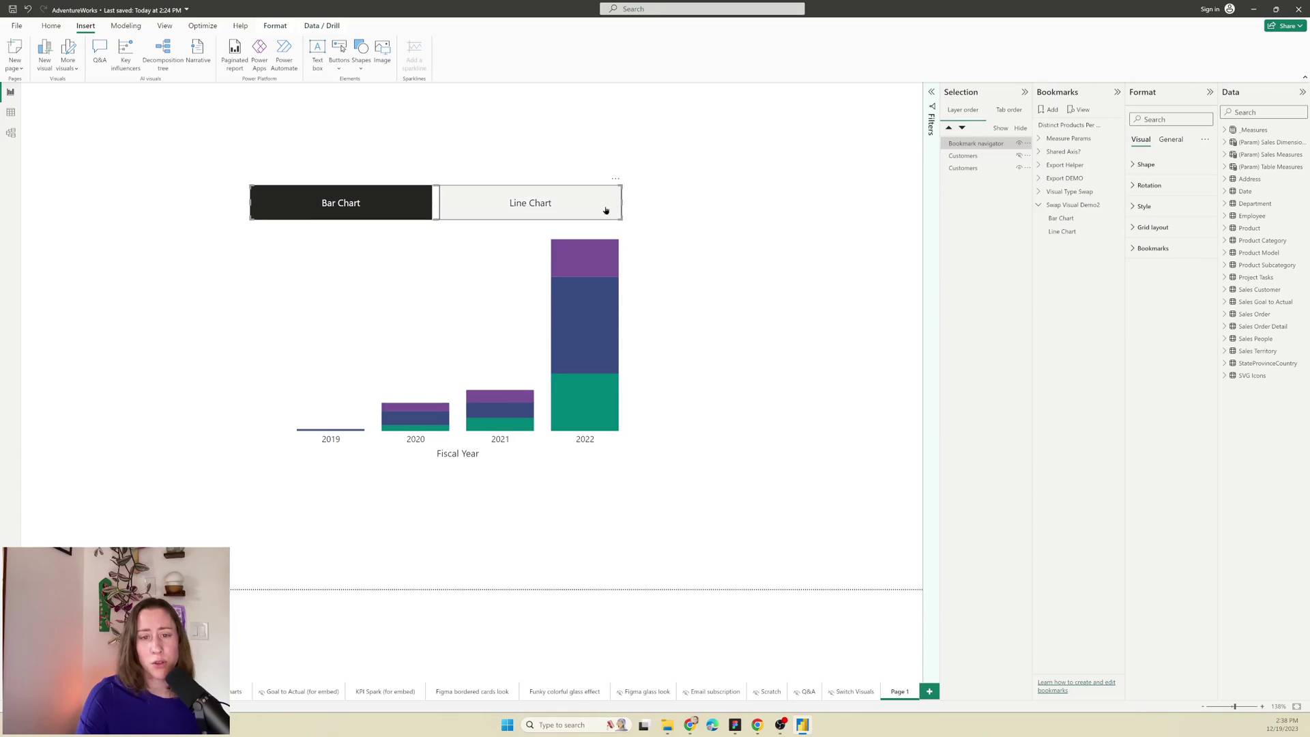
click(513, 203)
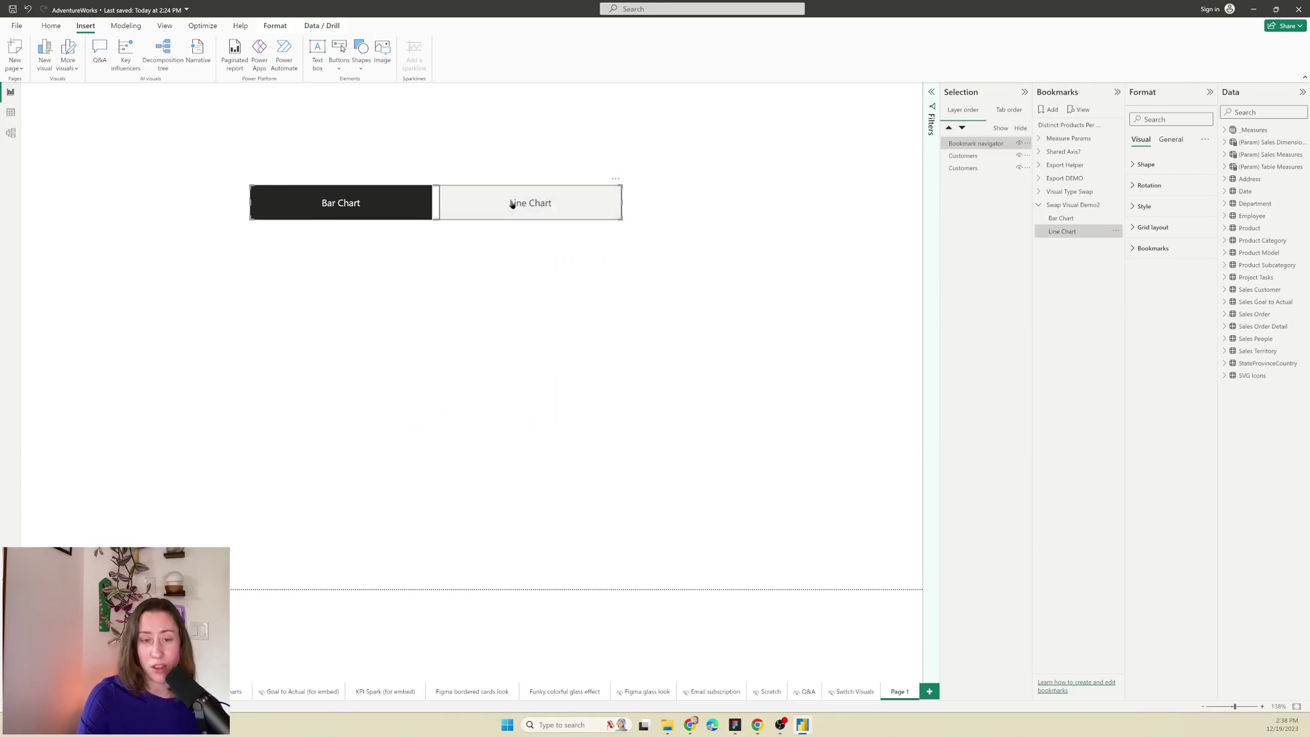
click(360, 209)
Step: Give default-state buttons purple borders, purple label text and a restyled font
click(1161, 208)
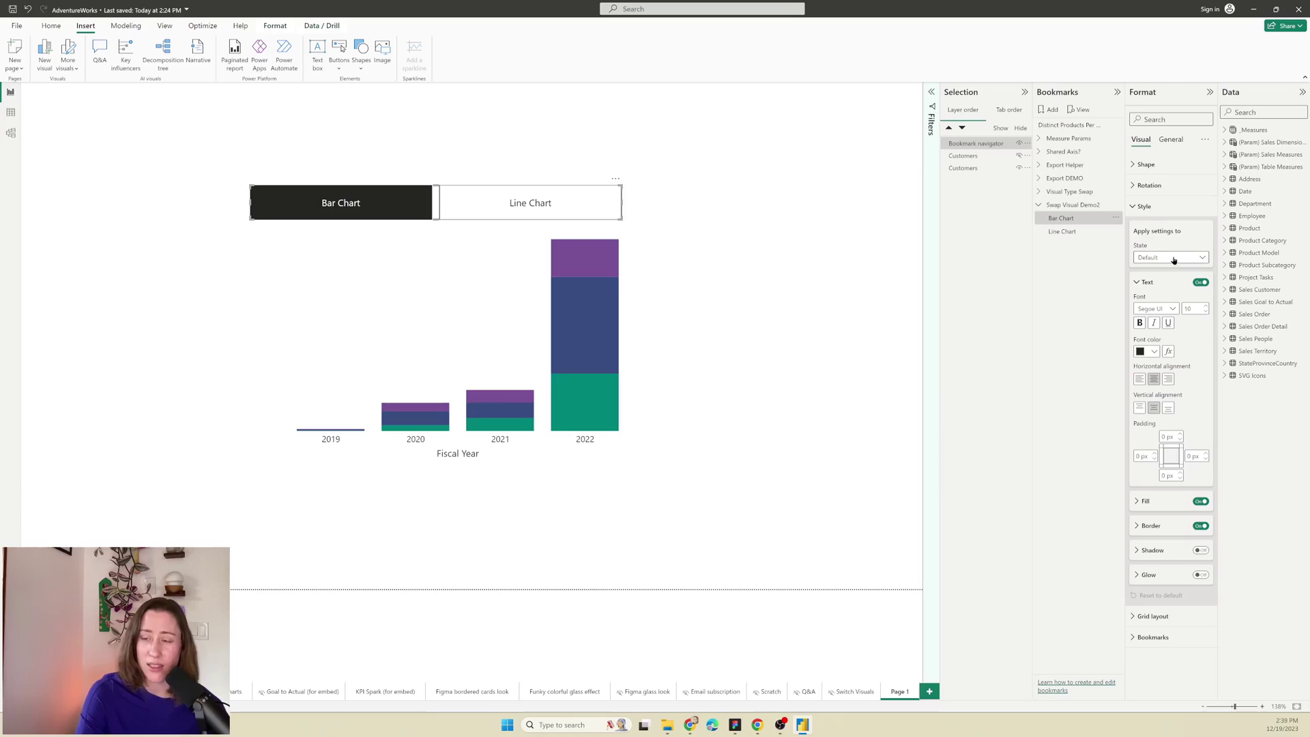
click(1171, 259)
click(1171, 259)
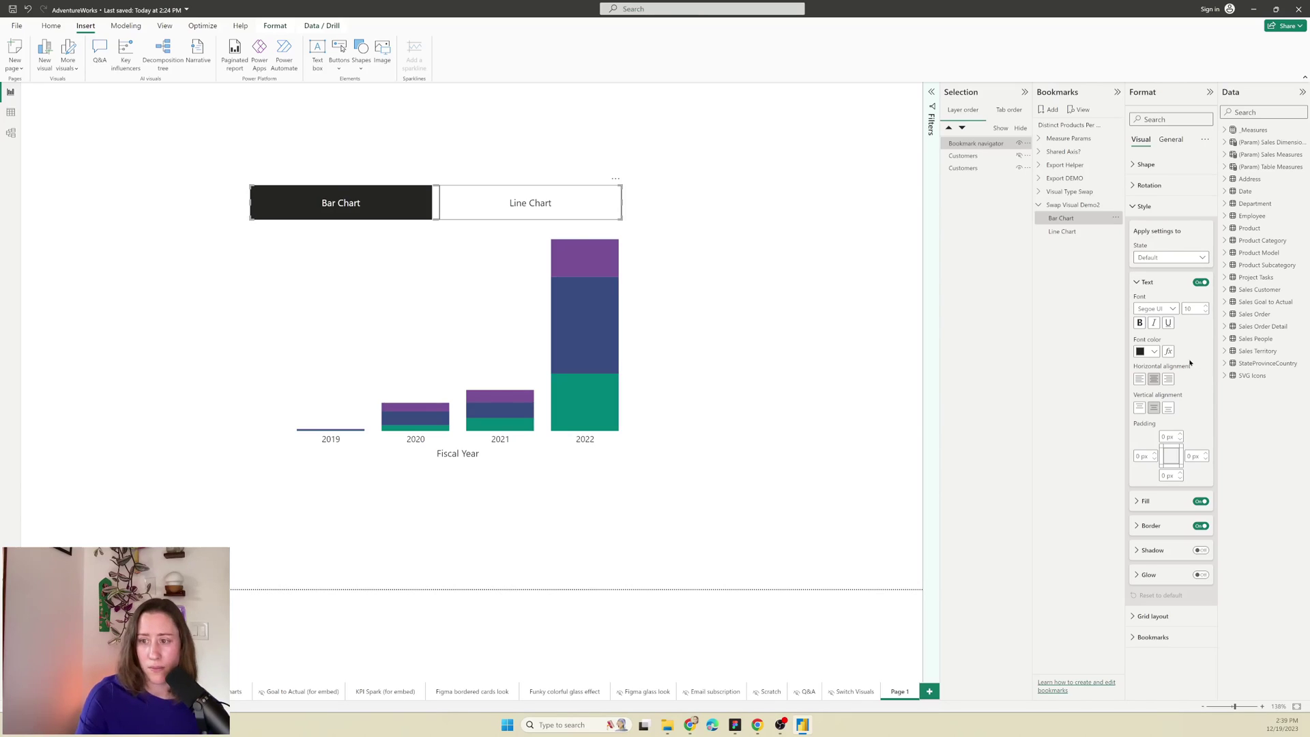
click(1151, 526)
scroll(1151, 526, down, 1)
click(1153, 514)
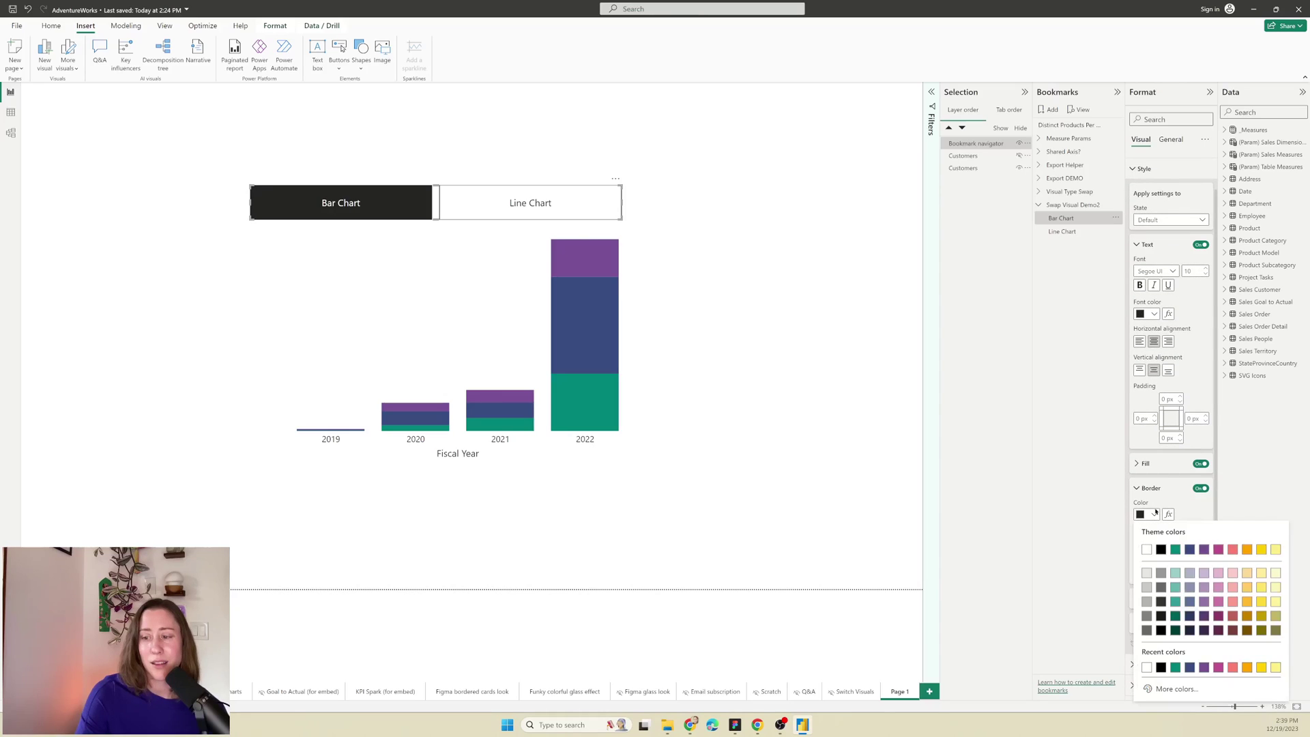
click(1209, 551)
click(1154, 314)
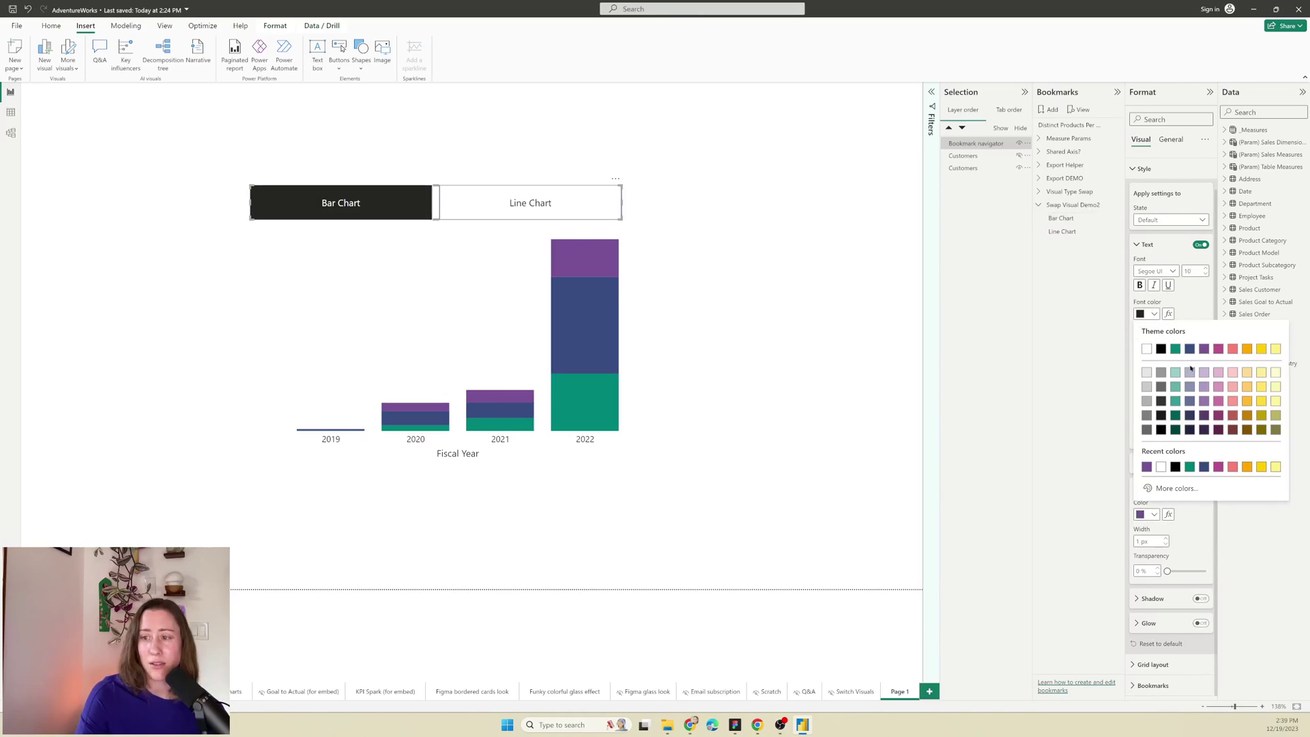
click(1210, 348)
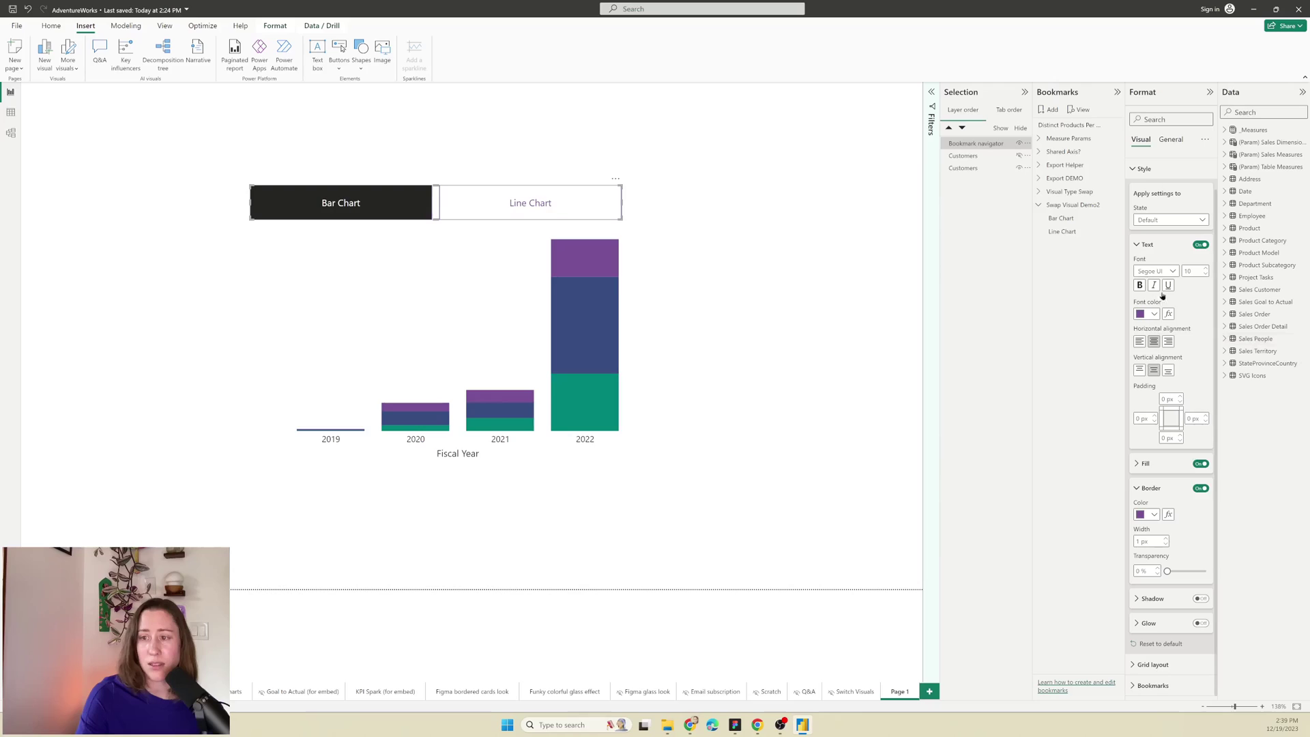
click(1163, 271)
click(1144, 379)
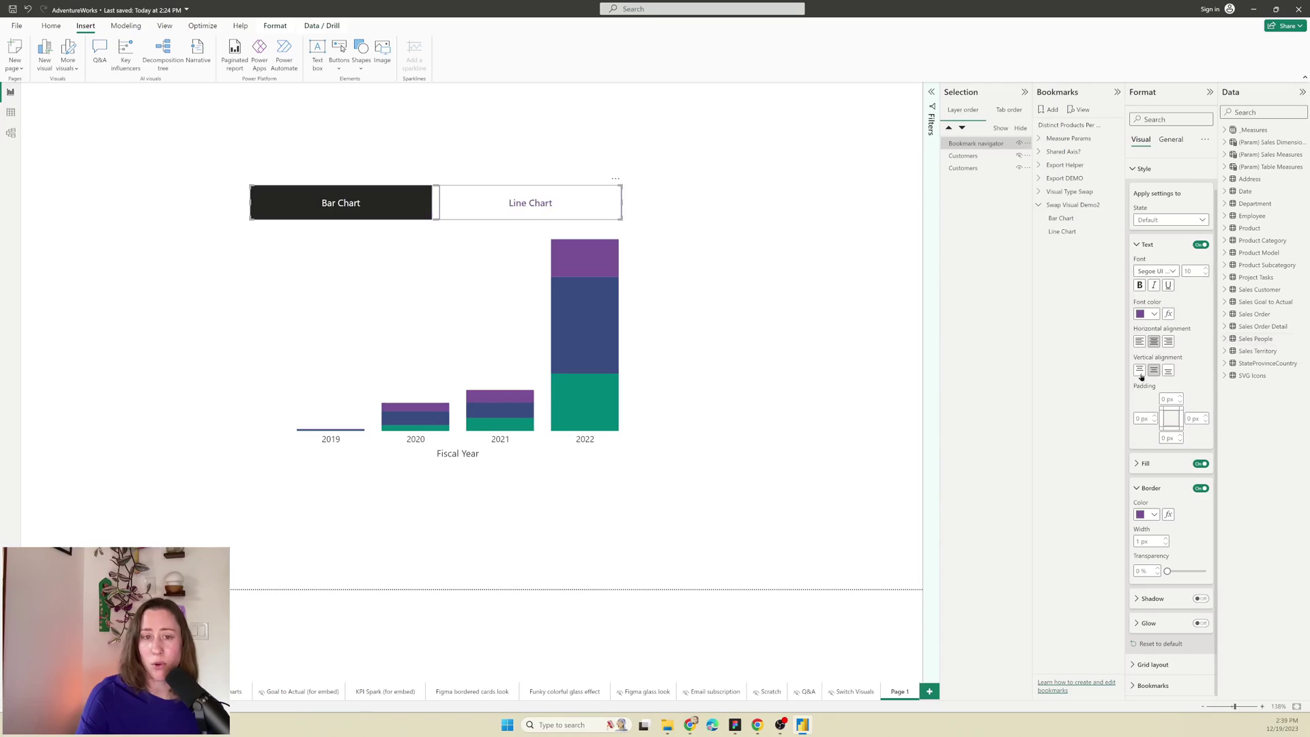
Step: Give the selected button state a solid purple fill
click(1171, 220)
click(1160, 272)
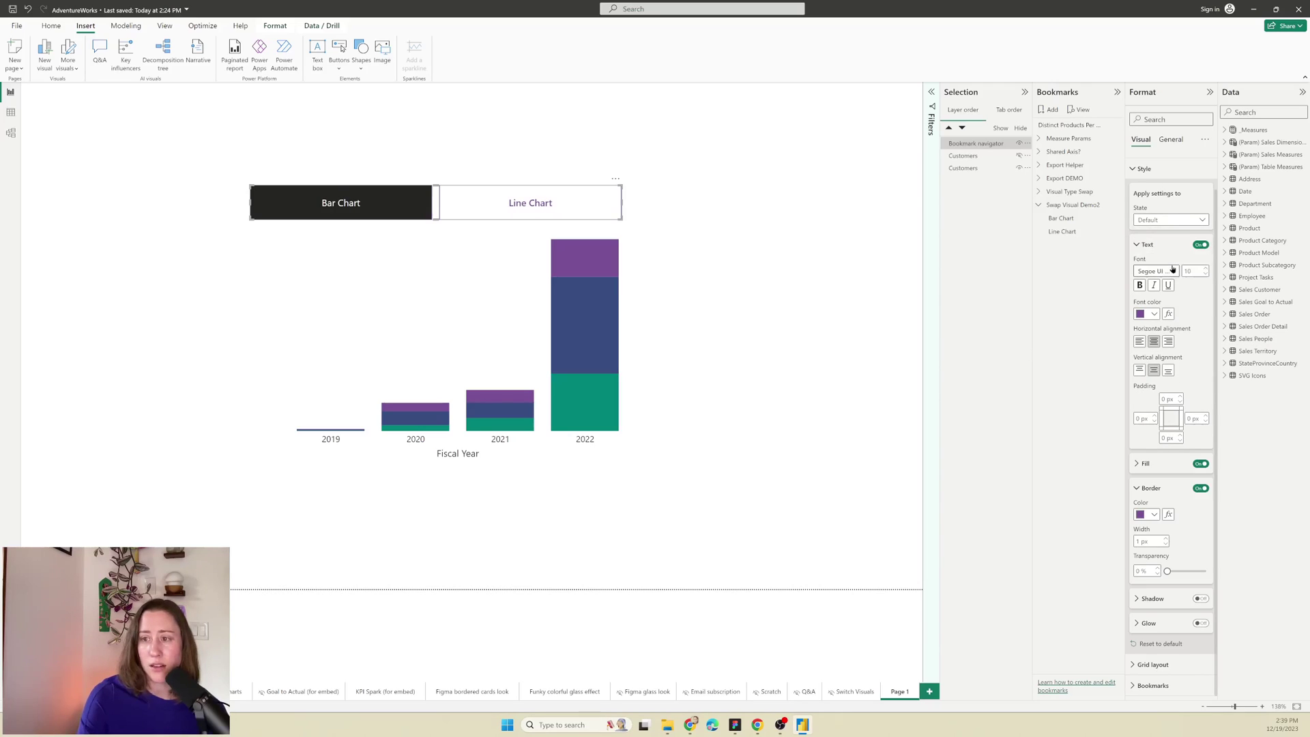
click(1156, 466)
click(1153, 490)
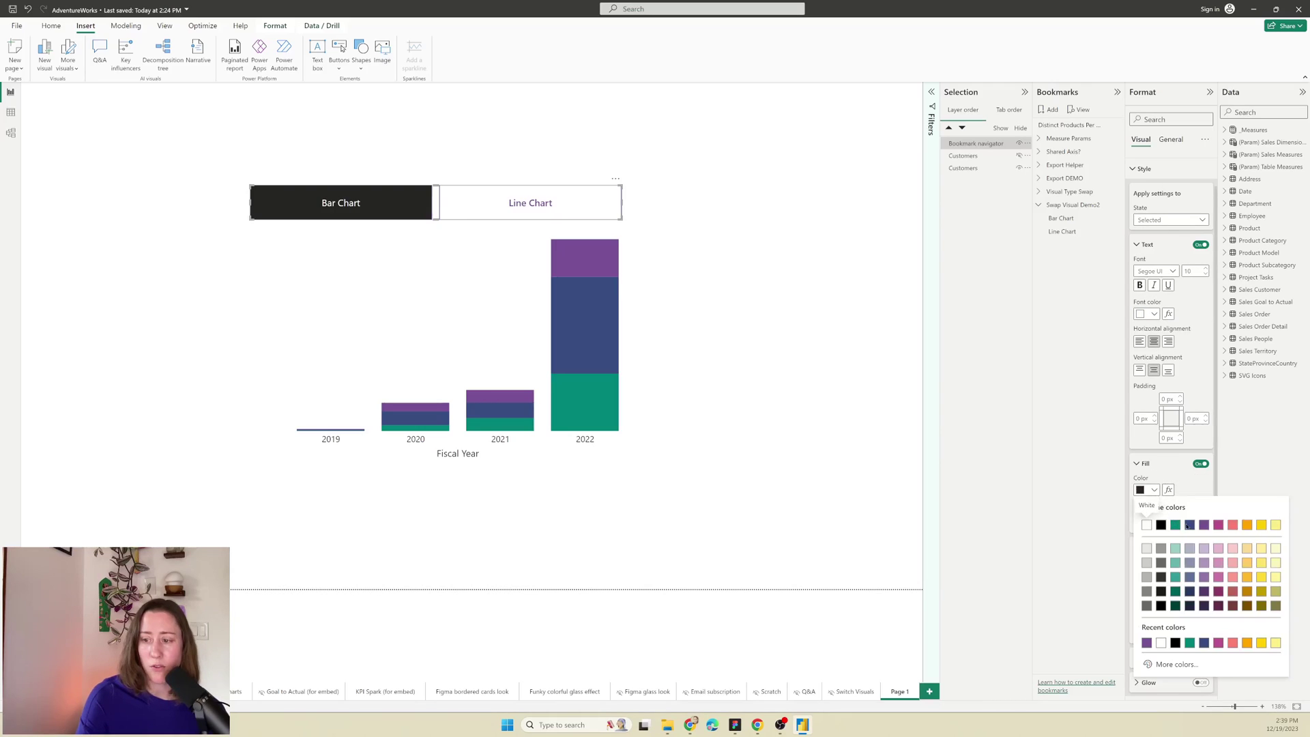
click(1206, 525)
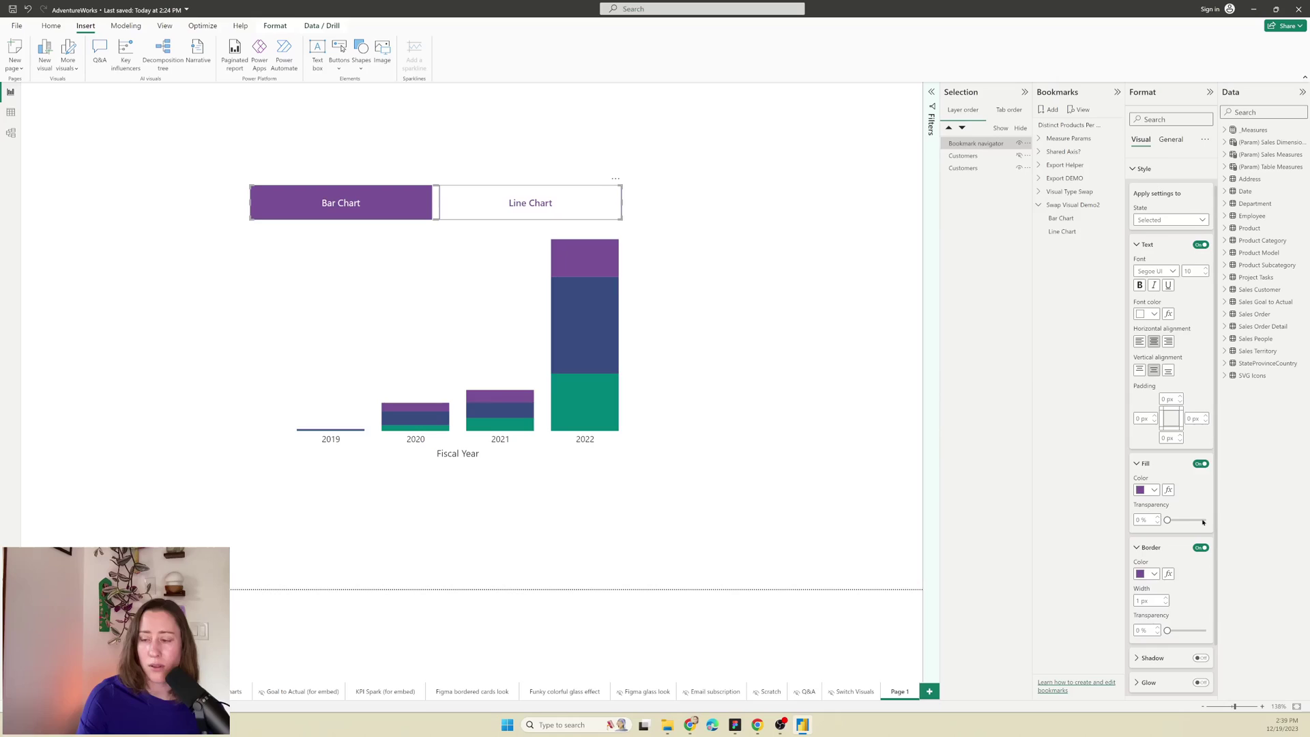